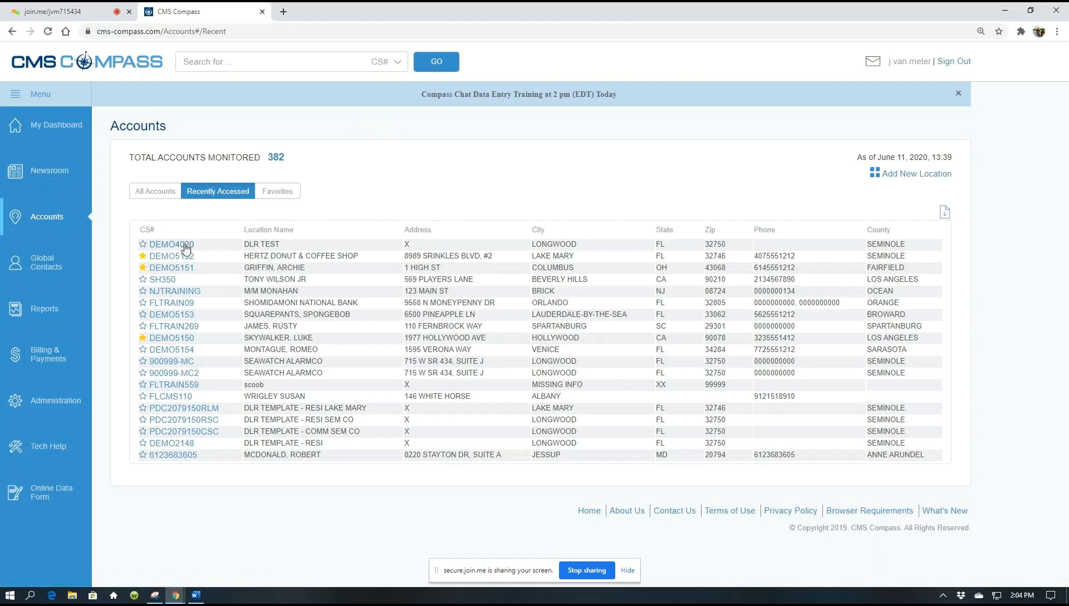
- Open account DEMO4020's DLR TEST location and begin editing its Location Information
click(185, 248)
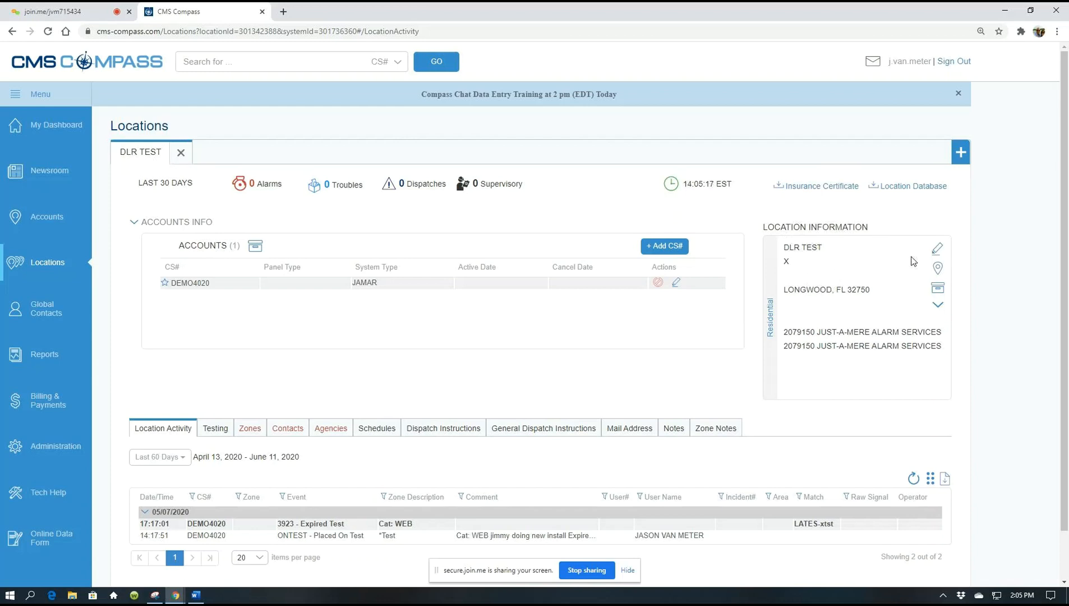
click(937, 252)
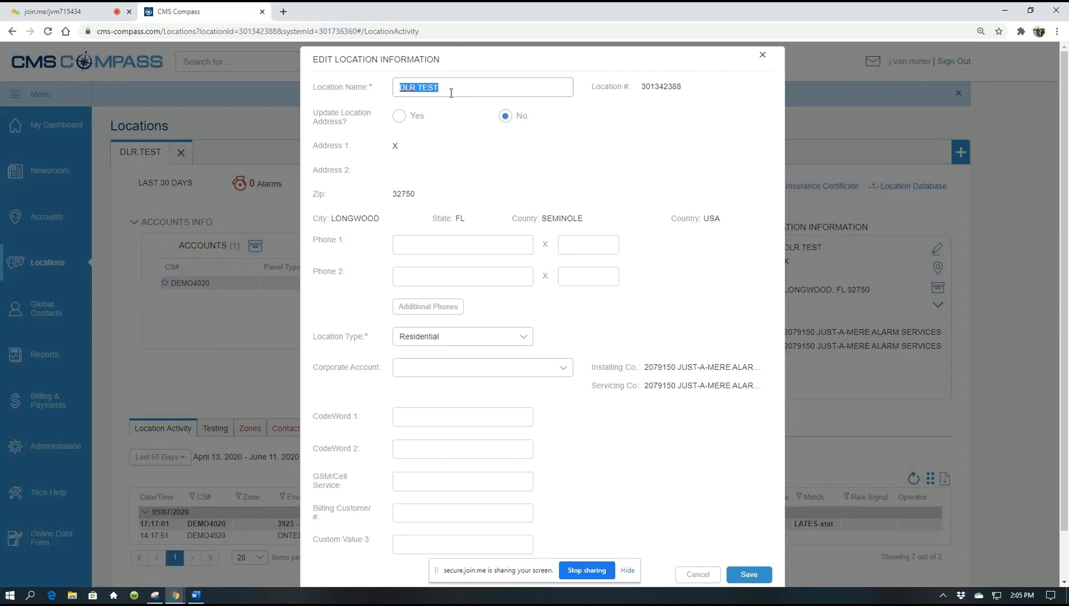
- Replace the DLR TEST location name with the customers' last and first names and enable address updating
key(BackSpace)
text(rodent, ricky)
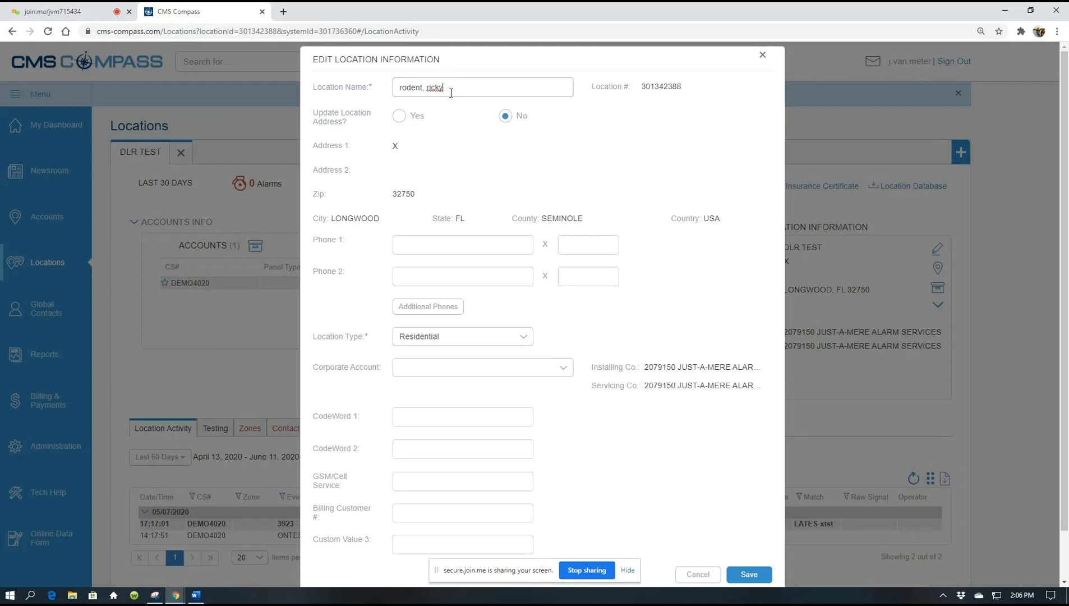
text(/rinnie)
click(399, 116)
- Replace Address 1 with the new street address, using the 'dr' suffix
click(406, 145)
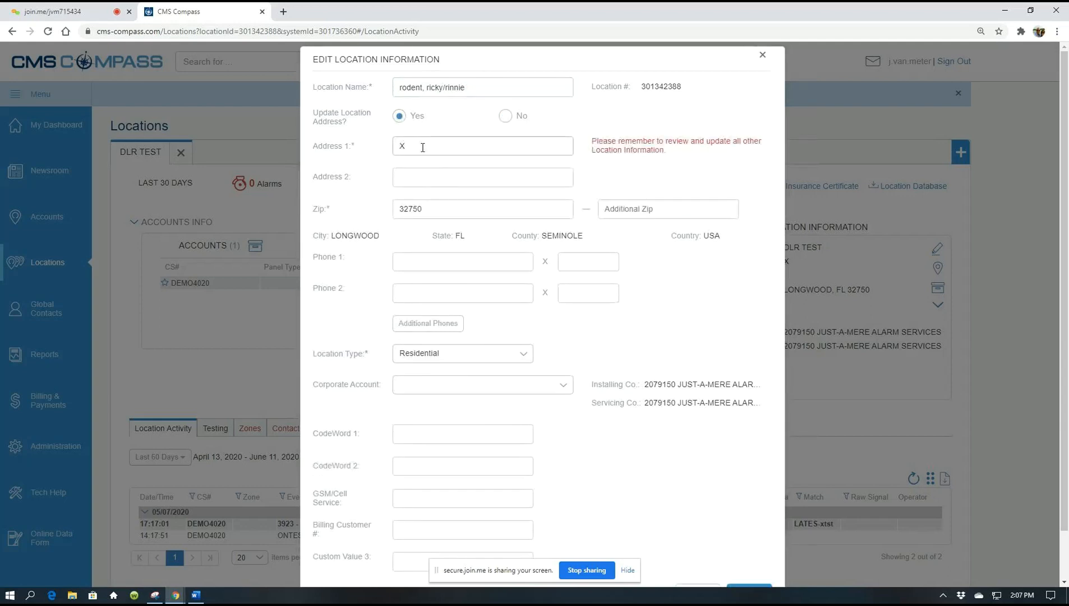
key(BackSpace)
text(1 sw magical drive)
key(BackSpace)
key(BackSpace)
- Enter the new zip code and pick the first matching city from the dropdown
click(426, 210)
key(BackSpace)
key(BackSpace)
key(BackSpace)
key(BackSpace)
key(BackSpace)
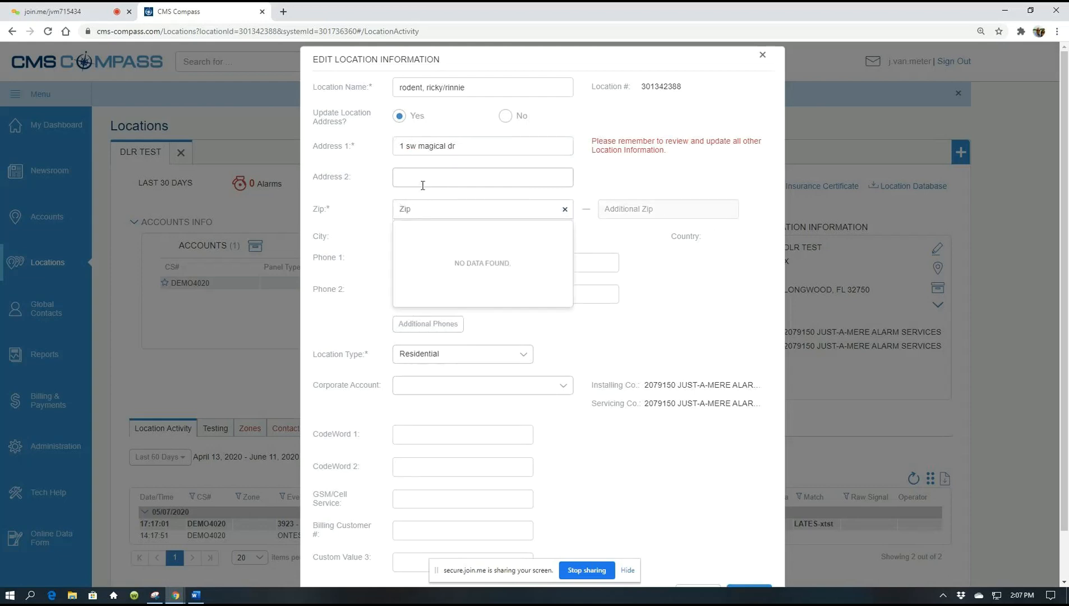
text(e2830)
key(BackSpace)
key(BackSpace)
key(BackSpace)
key(BackSpace)
key(BackSpace)
text(32830)
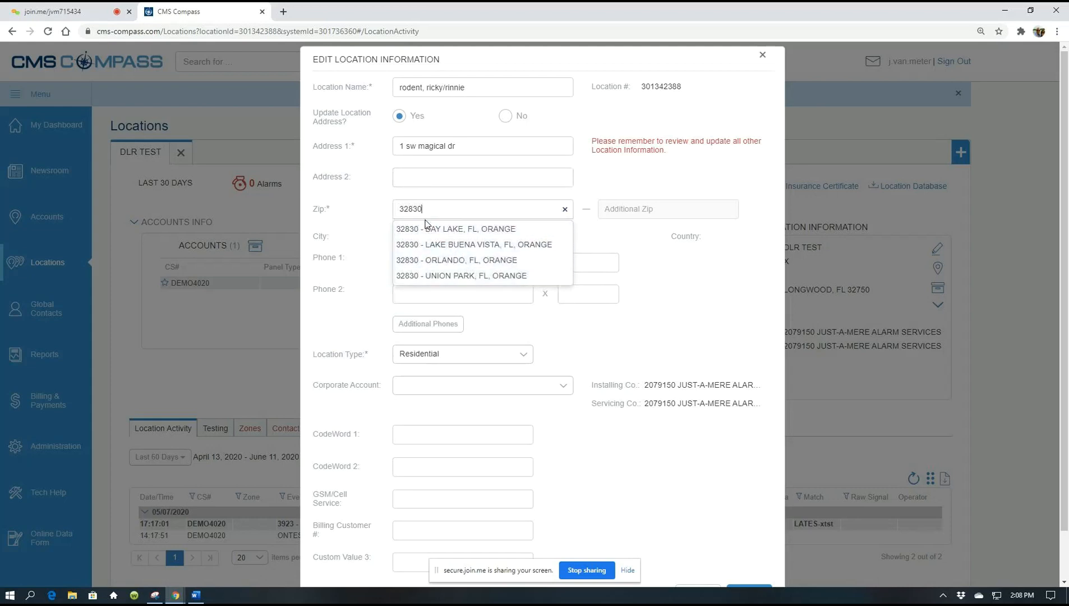
click(438, 229)
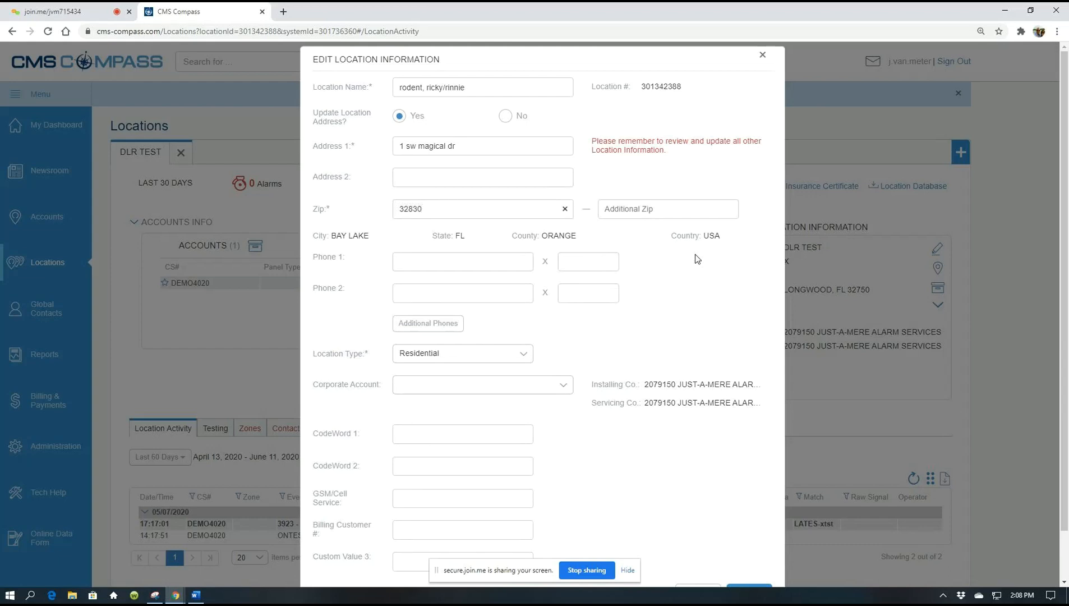
- Enter the primary phone number with the contact's first name as its extension, leaving Phone 2 blank
click(437, 263)
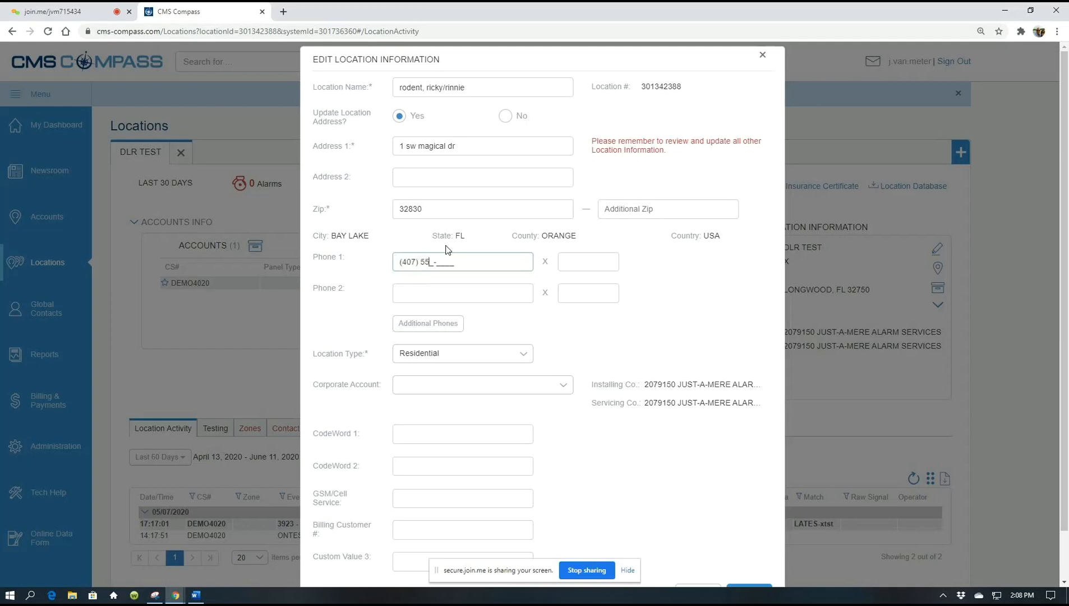
key(Tab)
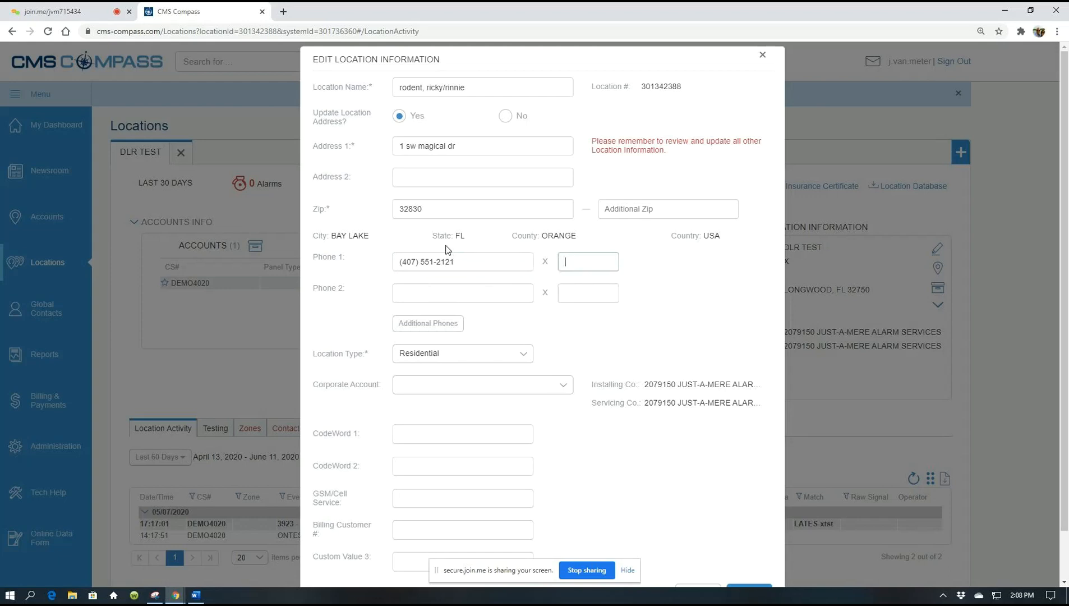
text(ricky)
click(577, 329)
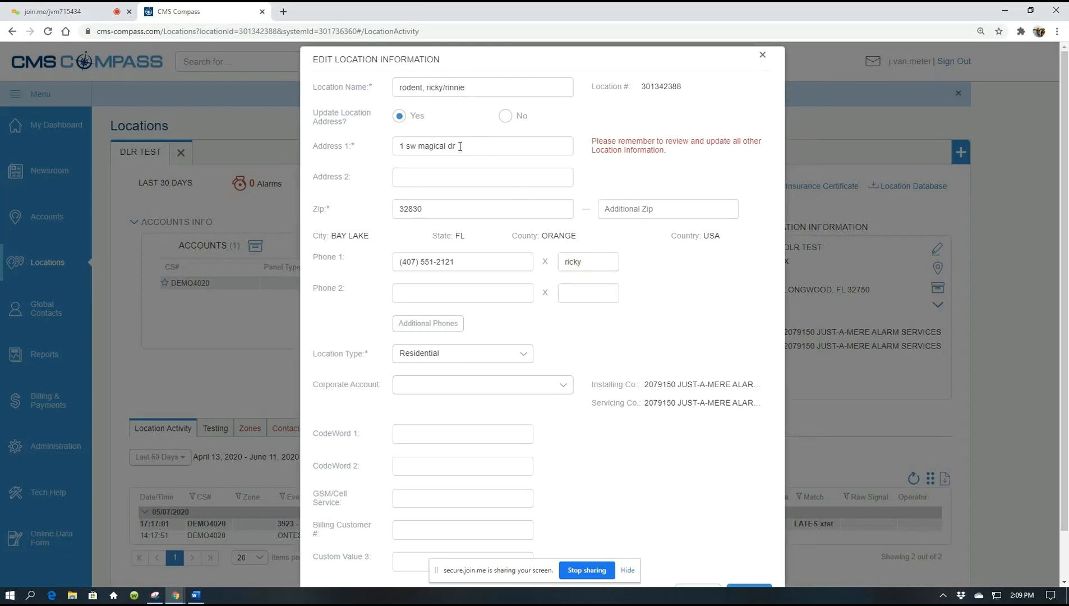
click(418, 294)
click(550, 307)
click(423, 286)
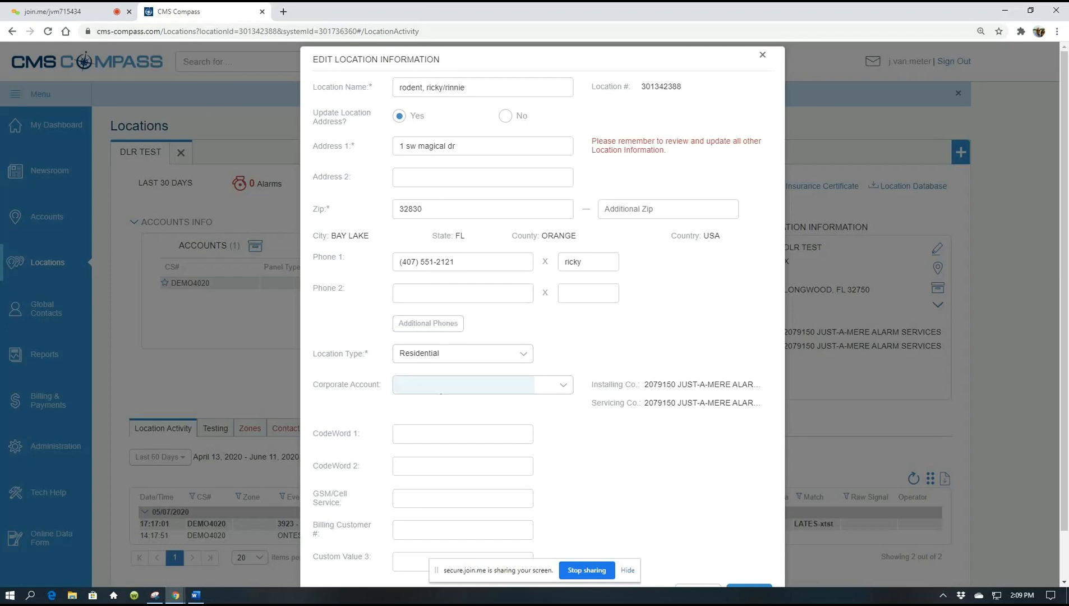
scroll(448, 334, down, 1)
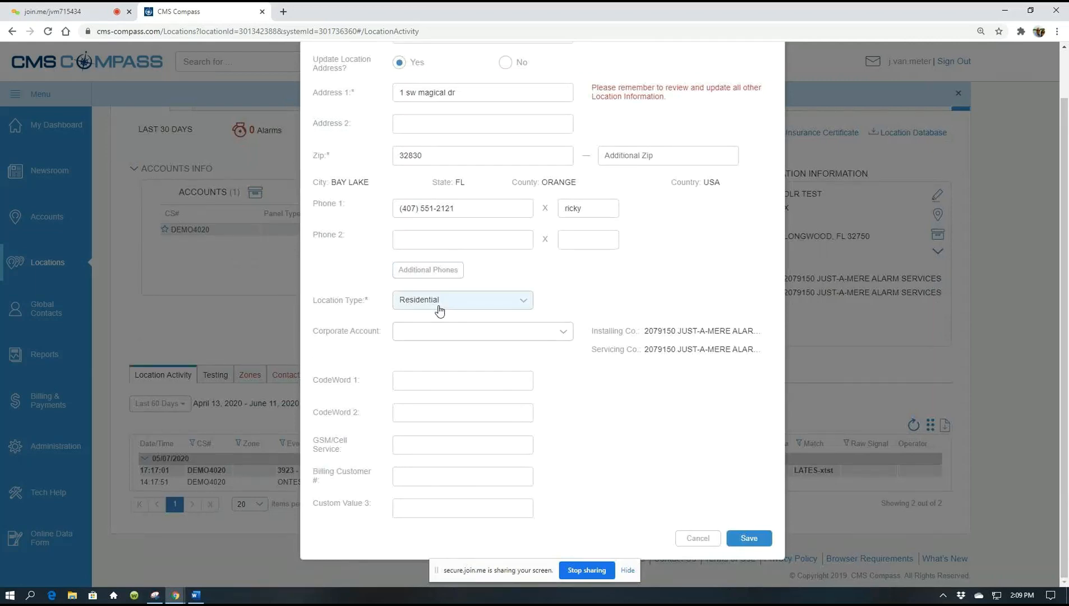
- Place the cursor in the CodeWord 1 field of the Edit Location Information form
click(446, 384)
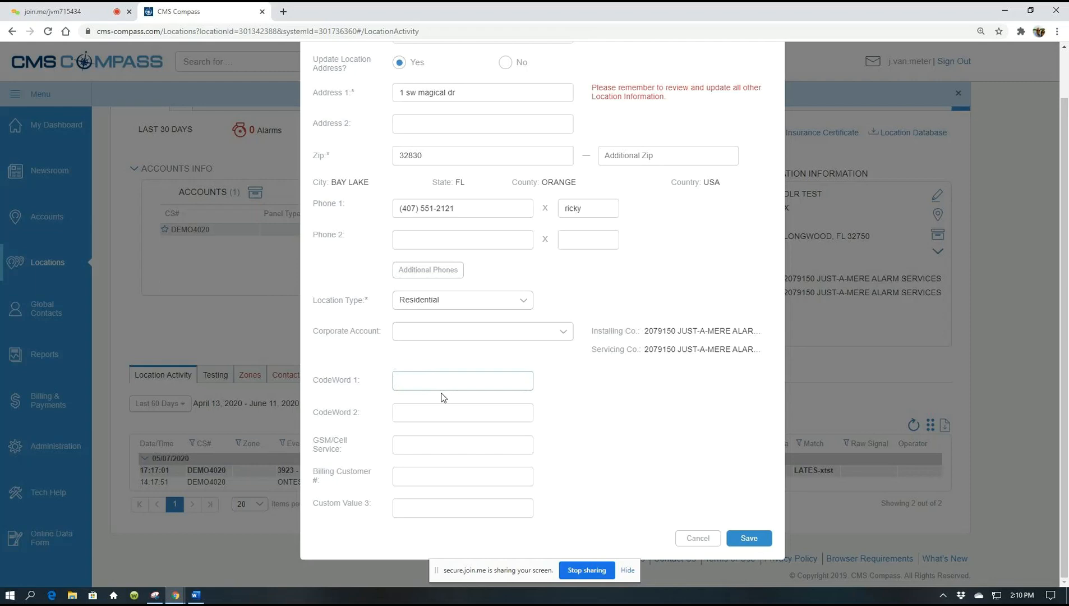
- Enter the first code word and set GSM/Cell Service to alarm.com
key(Tab)
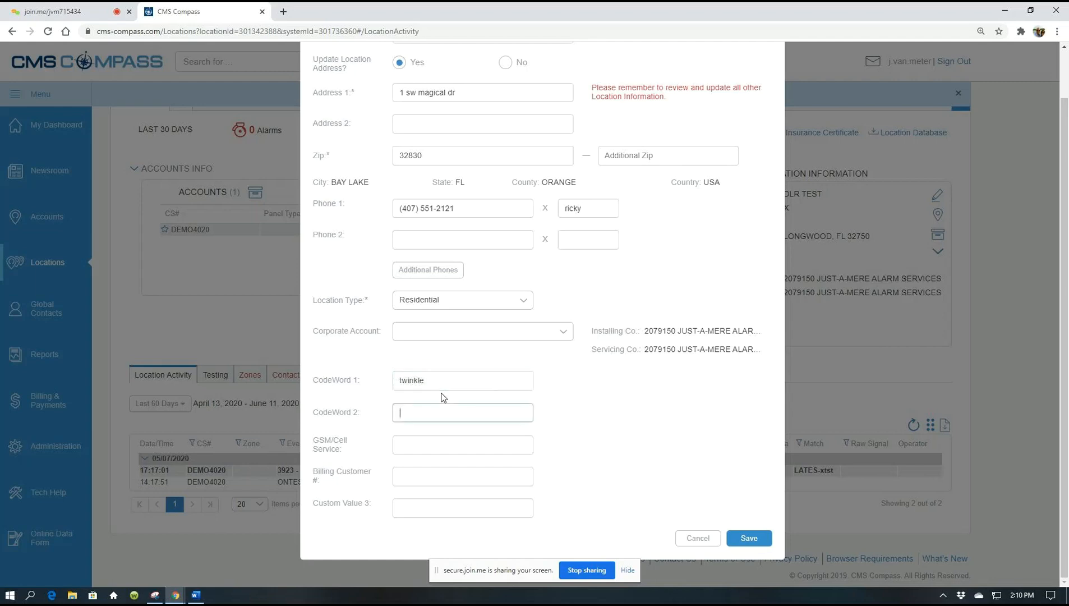
key(Tab)
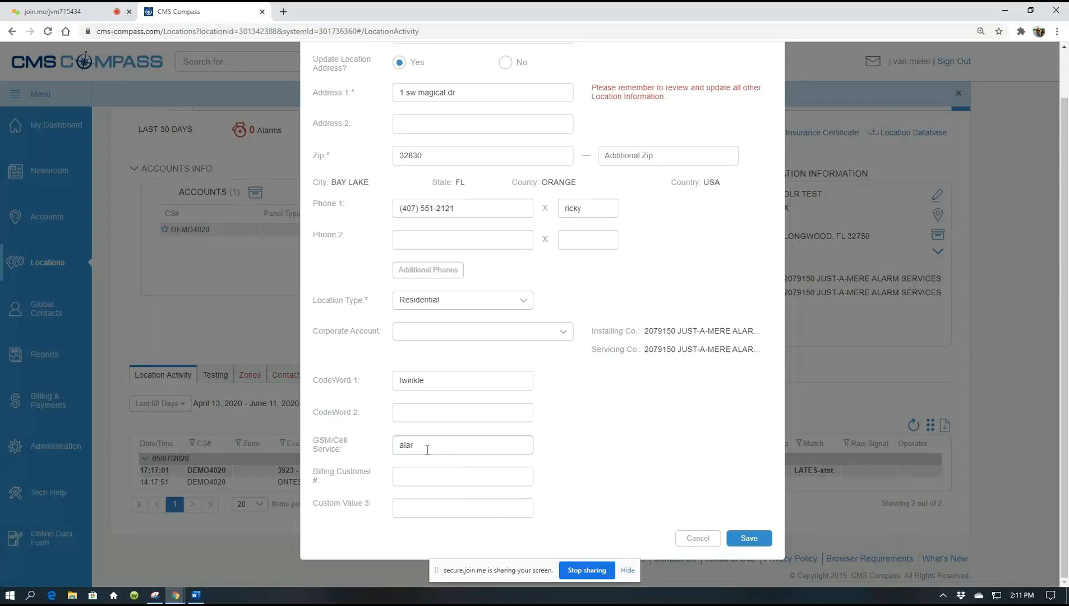
key(Tab)
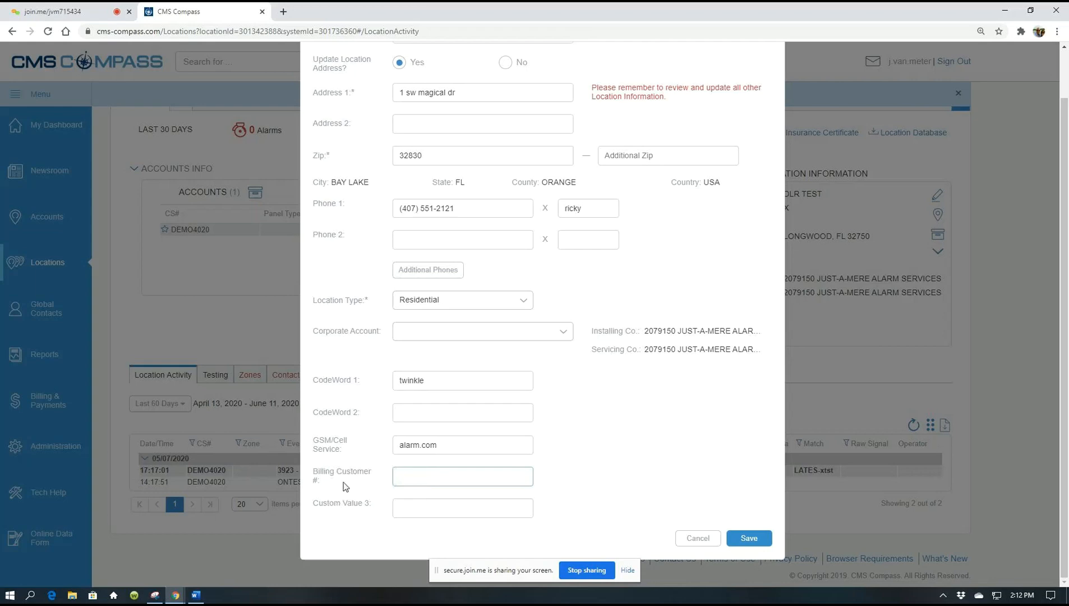
- Enter the billing customer number in the Billing Customer # field
text(12345bca)
click(630, 466)
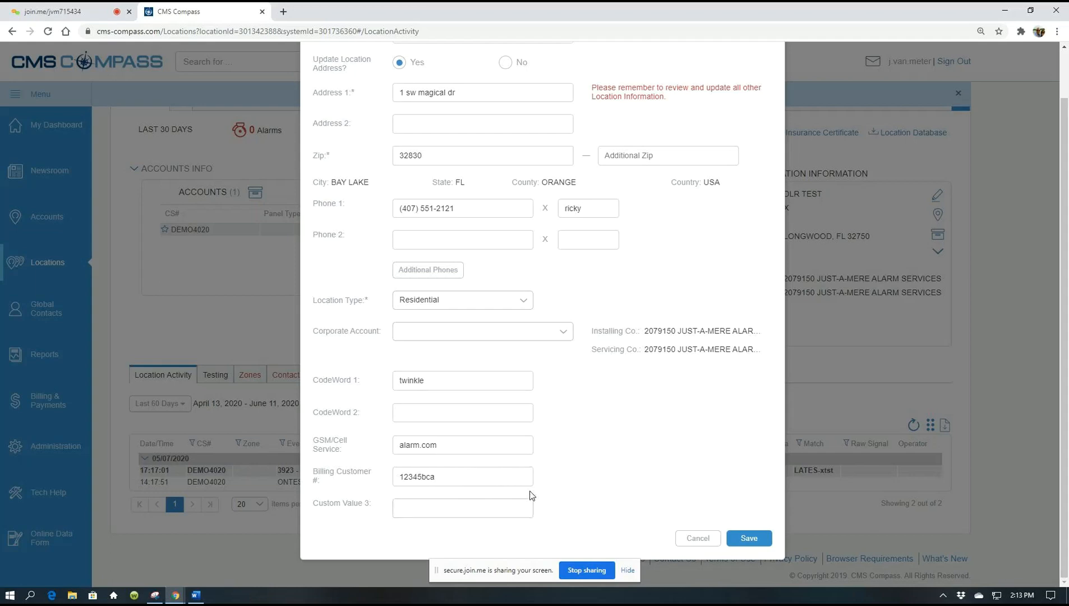
- Save the edited location details and open the location's account for editing
scroll(640, 433, up, 2)
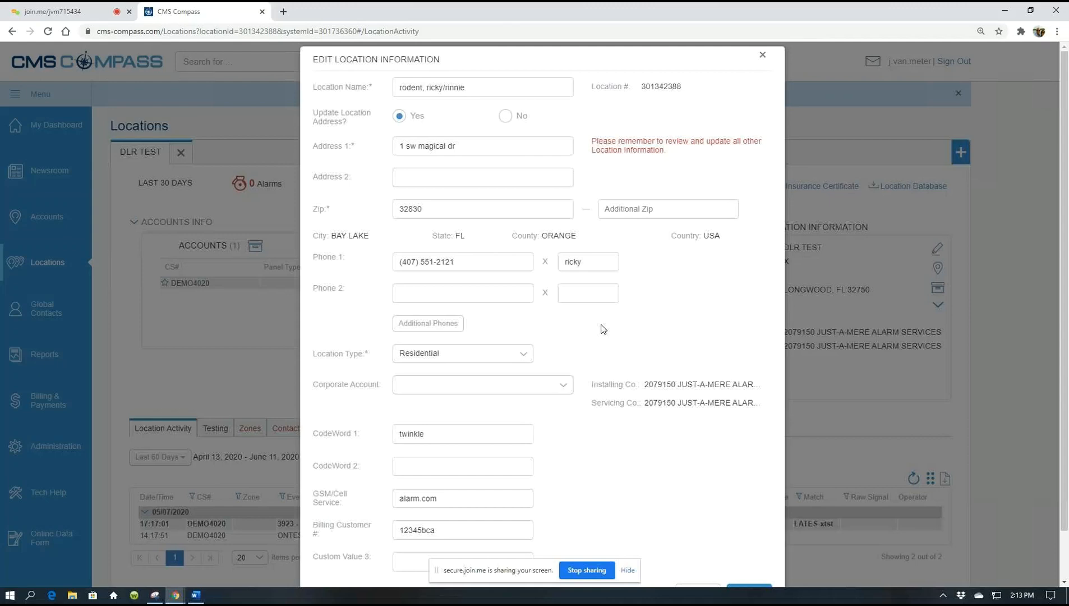
scroll(609, 337, down, 1)
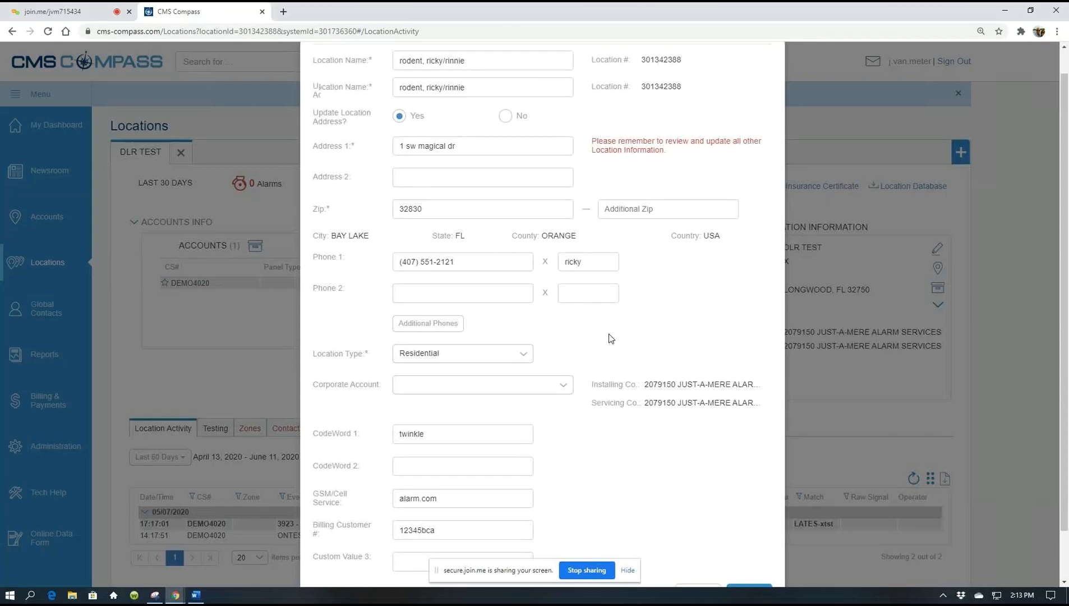
scroll(611, 338, down, 1)
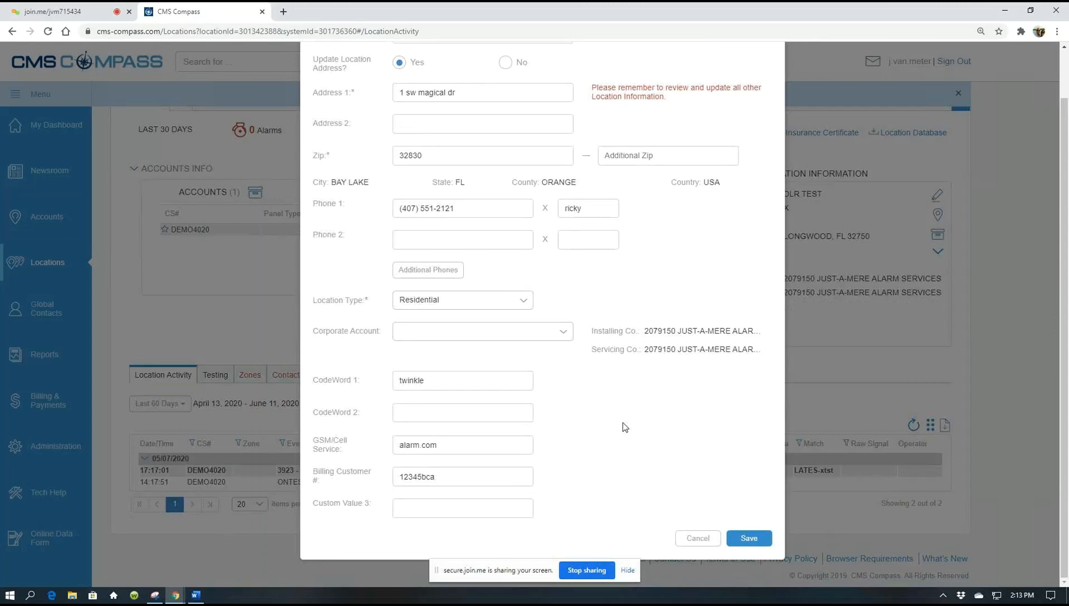
click(747, 538)
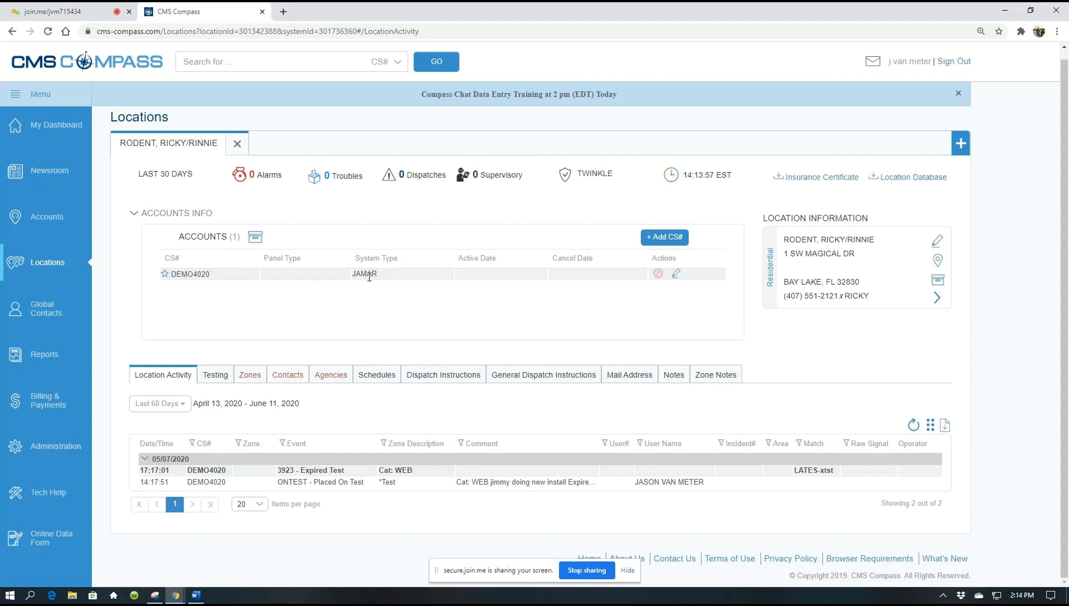
click(676, 274)
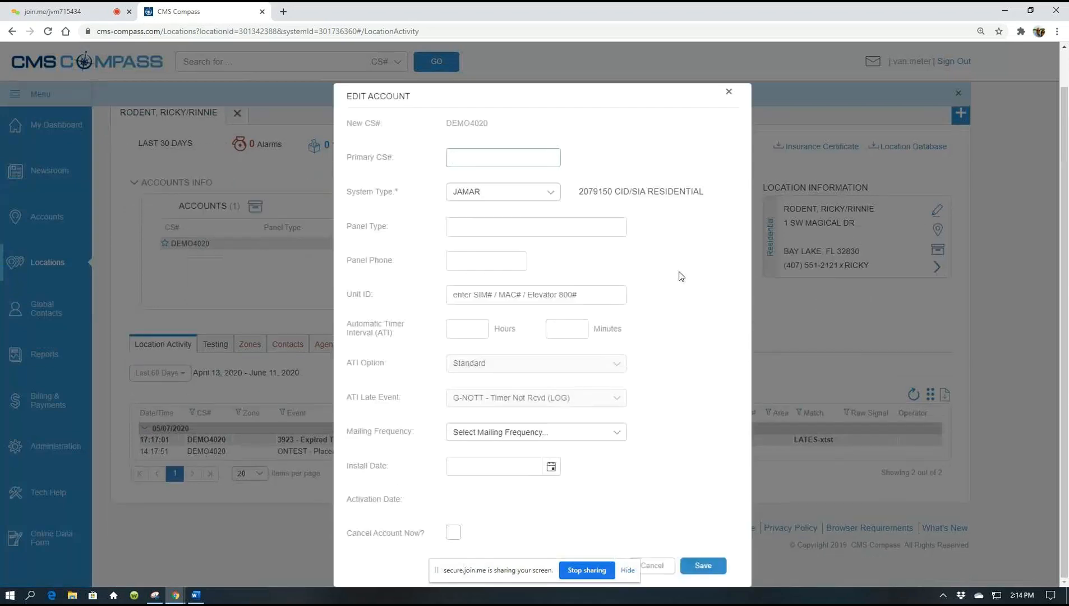
- Focus the Panel Type field on the DEMO4020 Edit Account form
click(481, 233)
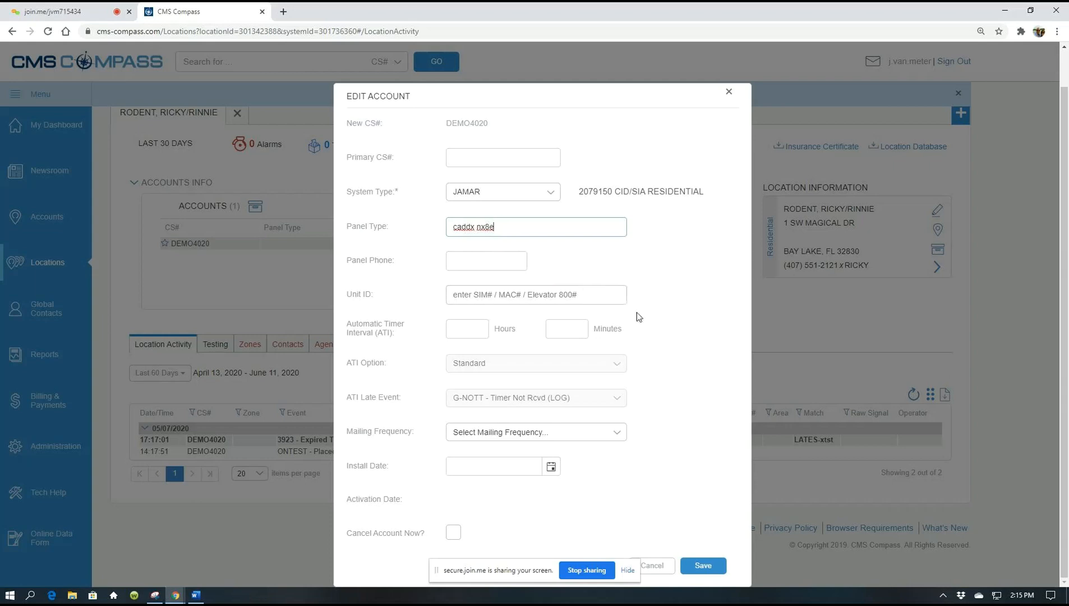
click(660, 301)
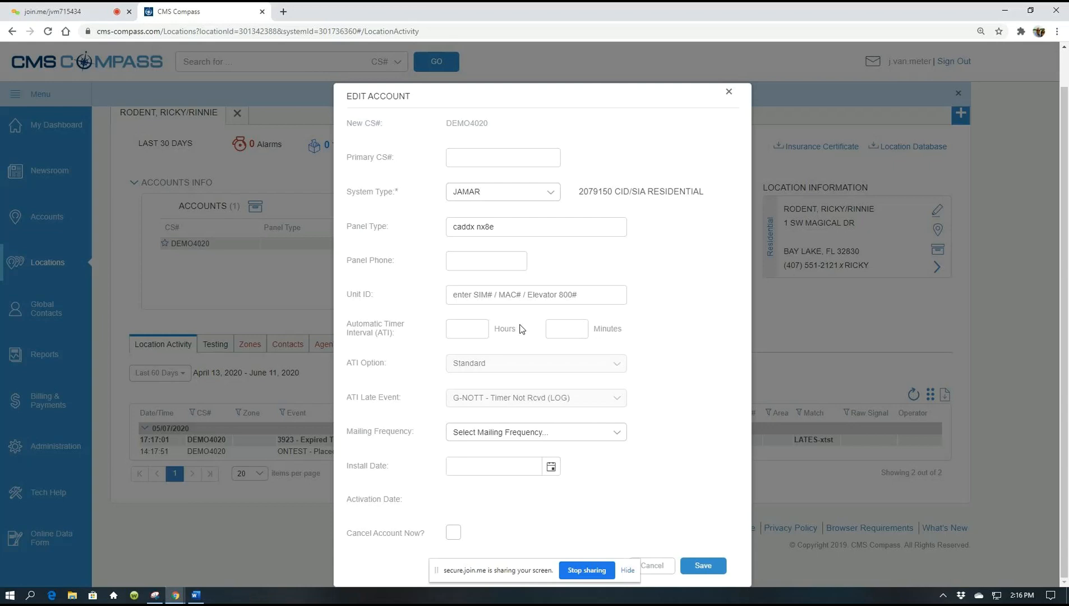
click(455, 325)
- Enter 722 in the Automatic Timer Interval Hours box, correcting earlier wrong values
click(460, 329)
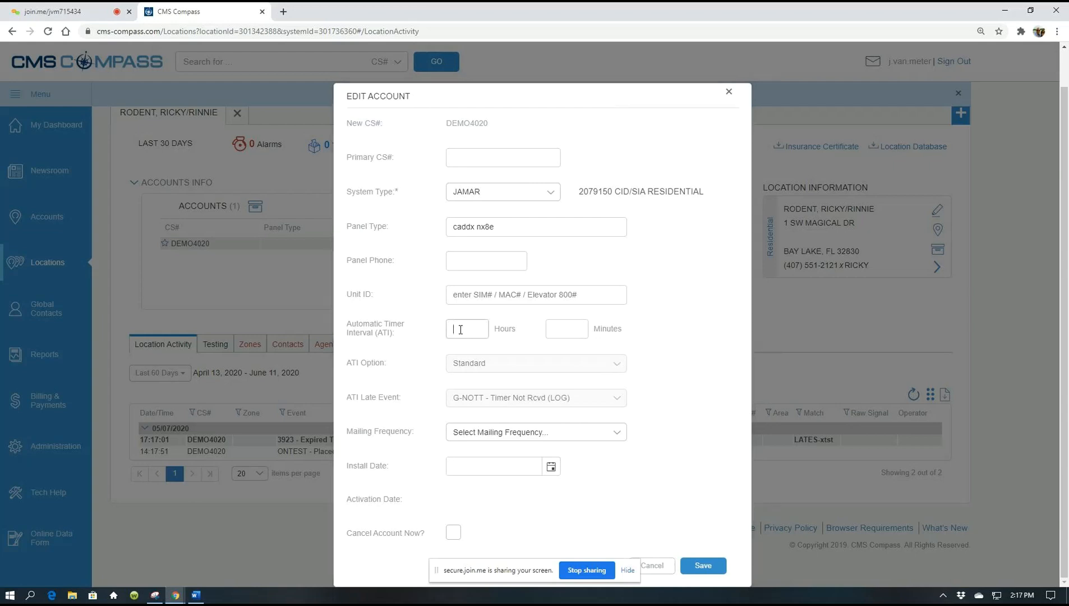
text(24)
key(BackSpace)
key(BackSpace)
text(170)
key(BackSpace)
key(BackSpace)
key(BackSpace)
text(72)
- Commit the 722-hour interval so the Standard ATI option and G-NOTT late event become editable
click(688, 347)
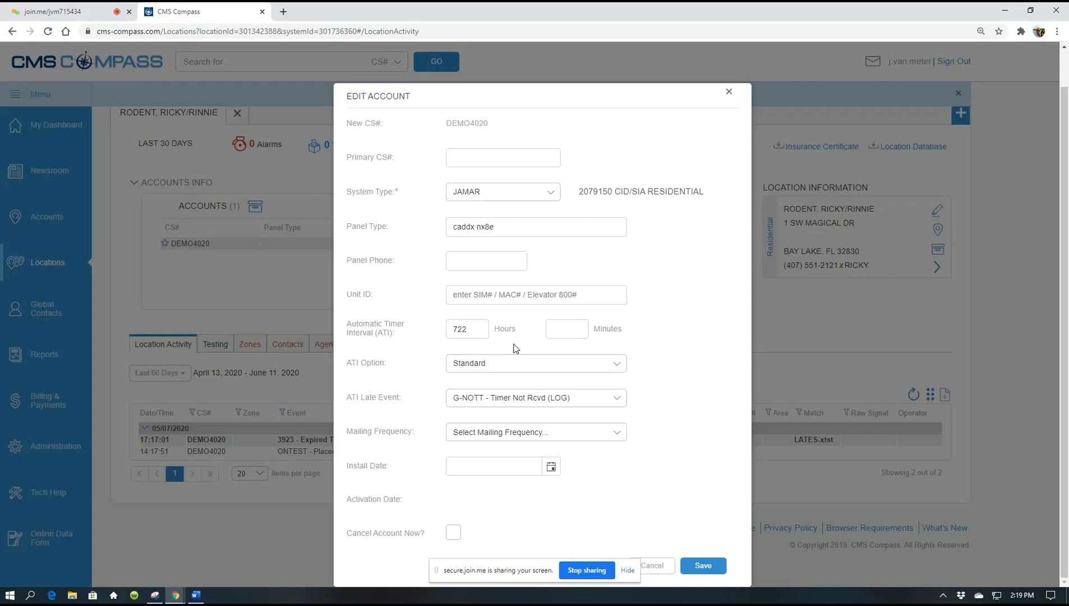
- Change the ATI option to Timer Test Only, keeping the 722-hour interval
drag(471, 330, 449, 330)
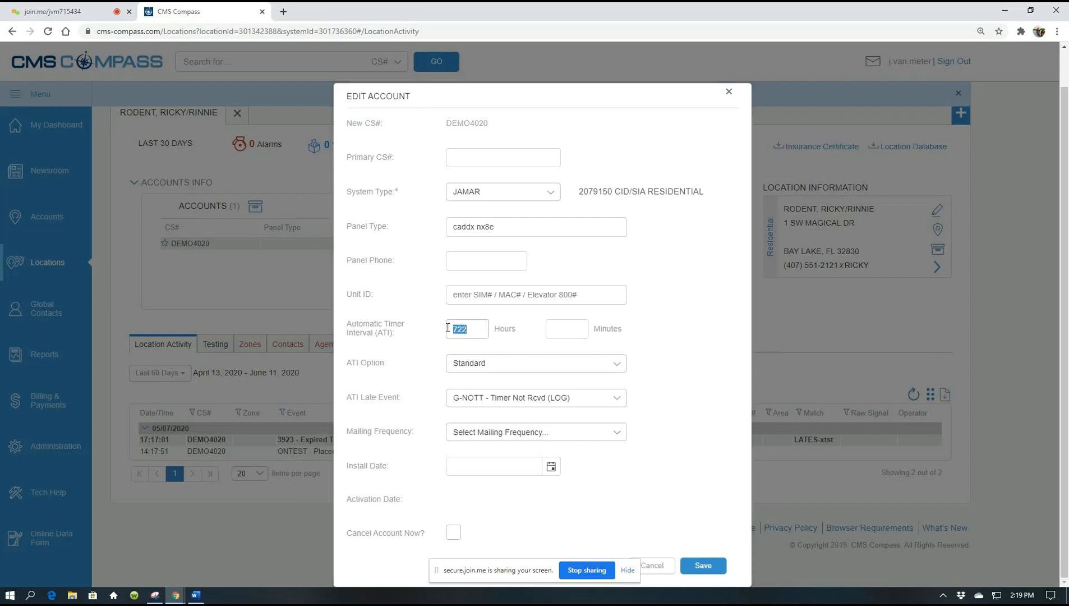
click(616, 364)
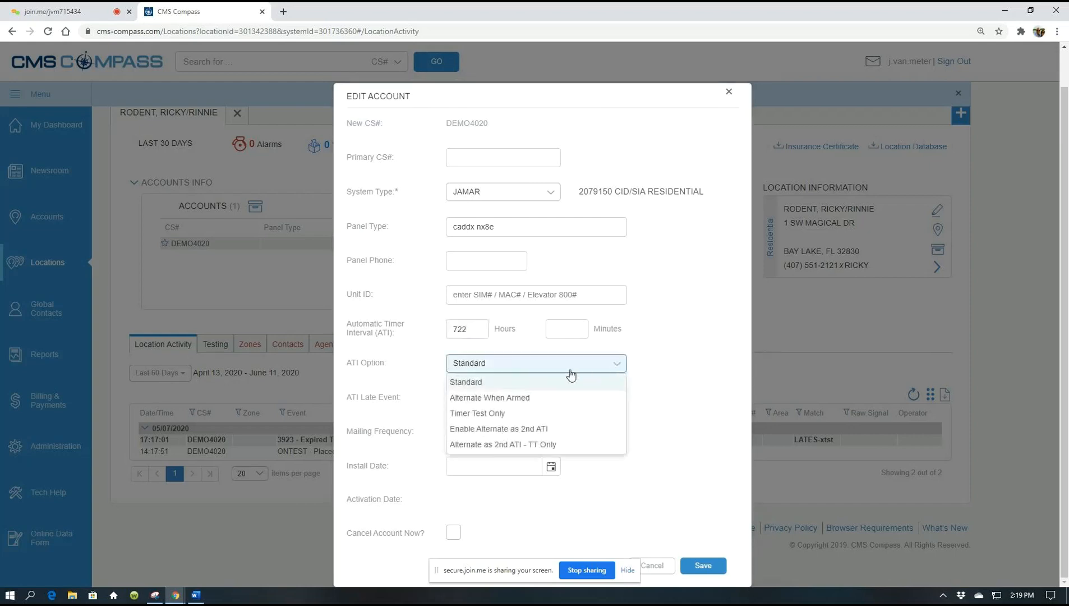
click(500, 414)
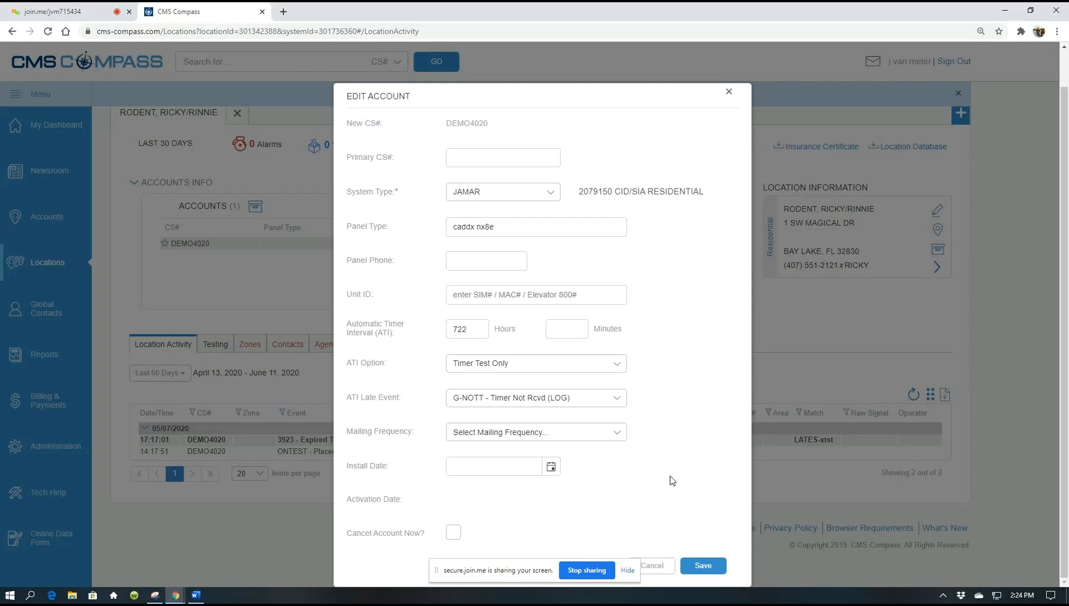
click(618, 438)
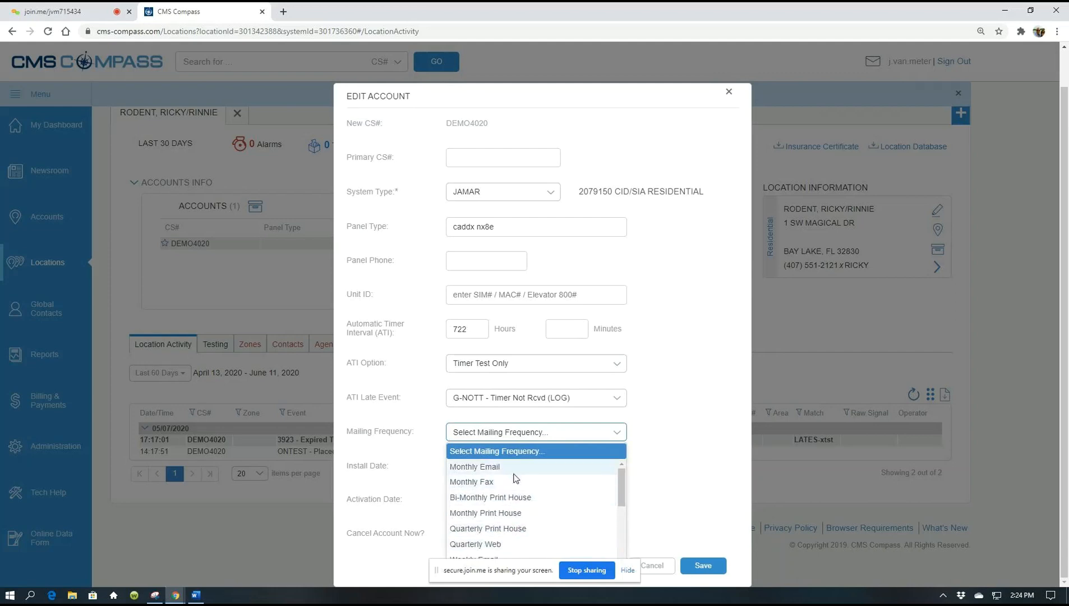
click(675, 465)
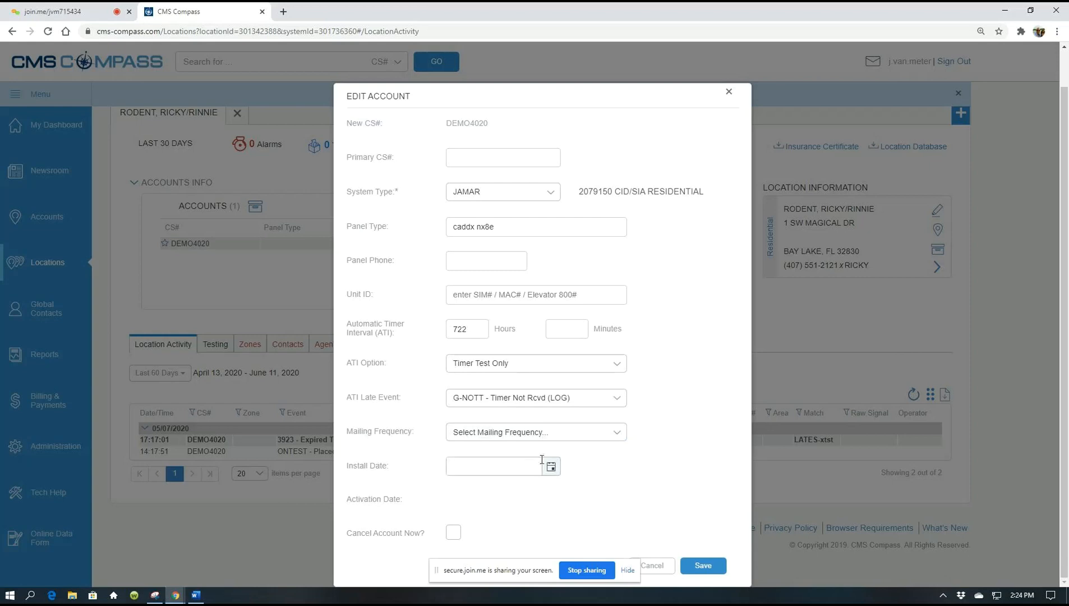
- Pick June 10, 2020 from the Install Date calendar, giving 6/10/2020
click(488, 467)
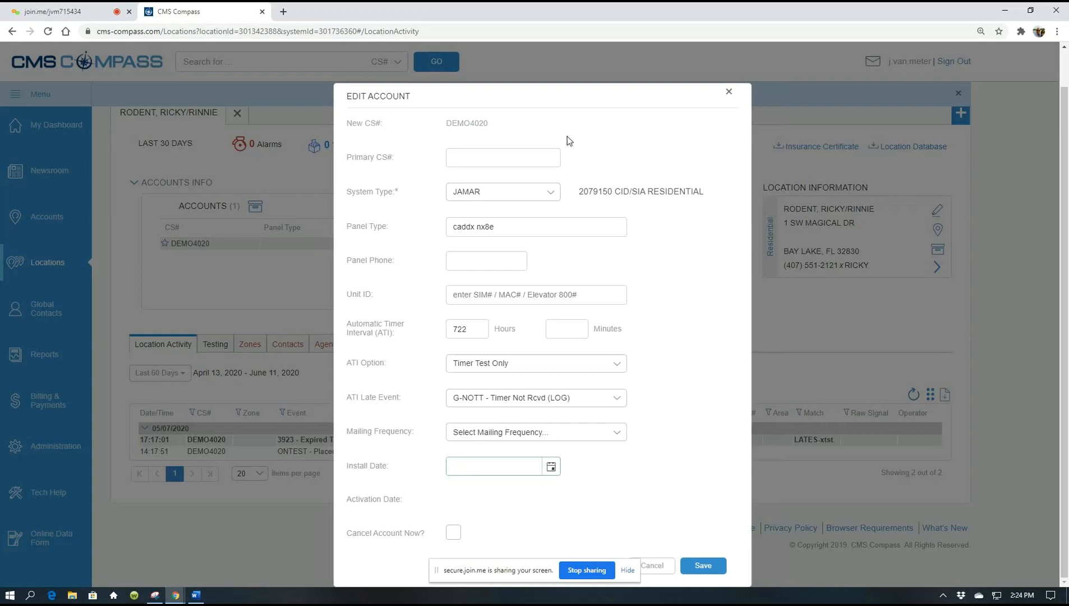
drag(608, 104, 800, 104)
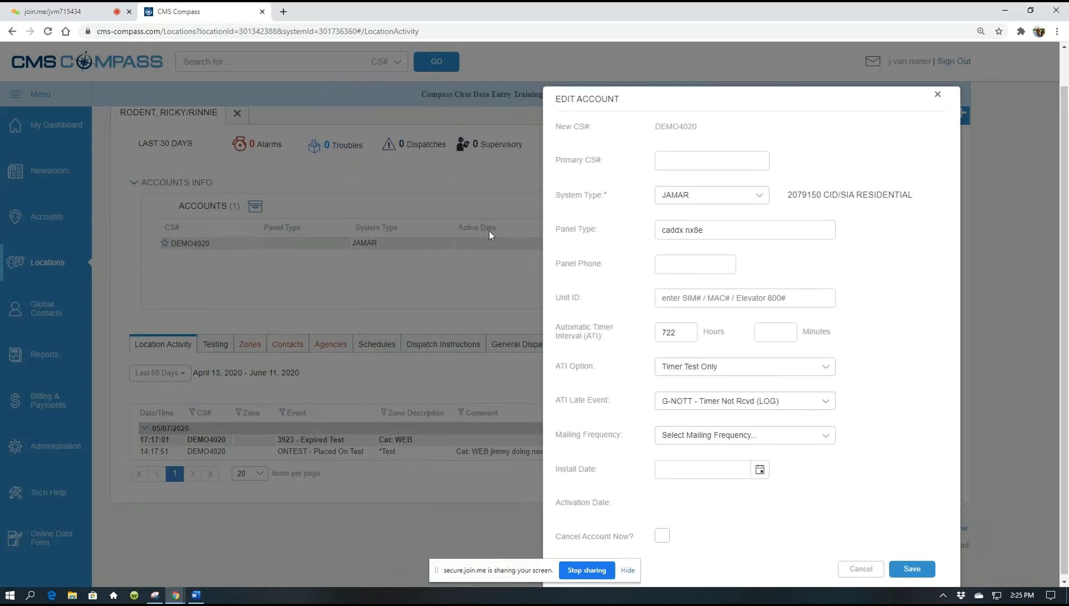
click(685, 475)
click(687, 471)
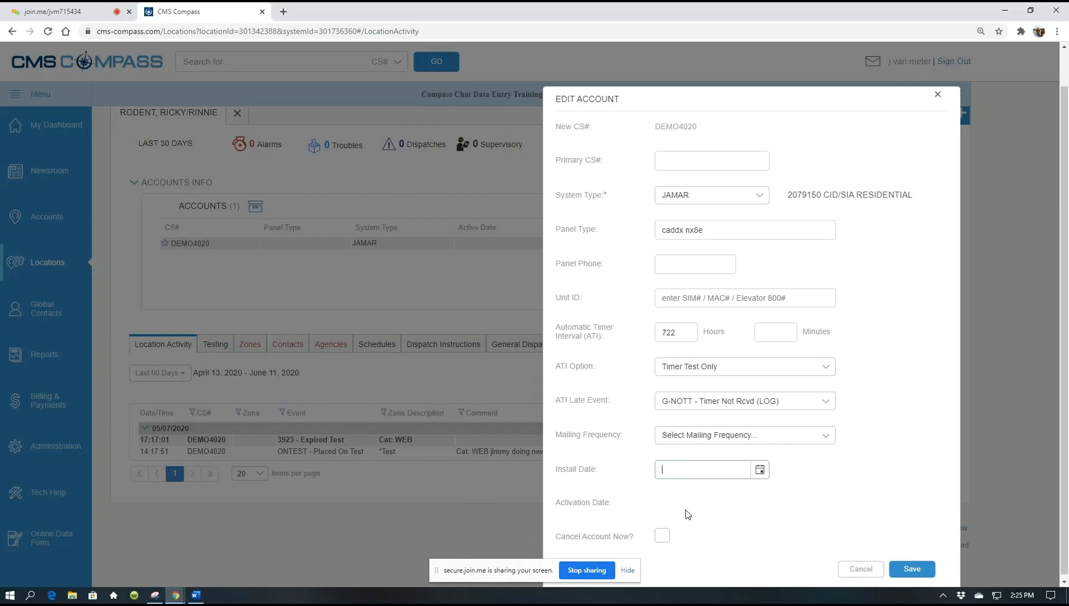
click(760, 471)
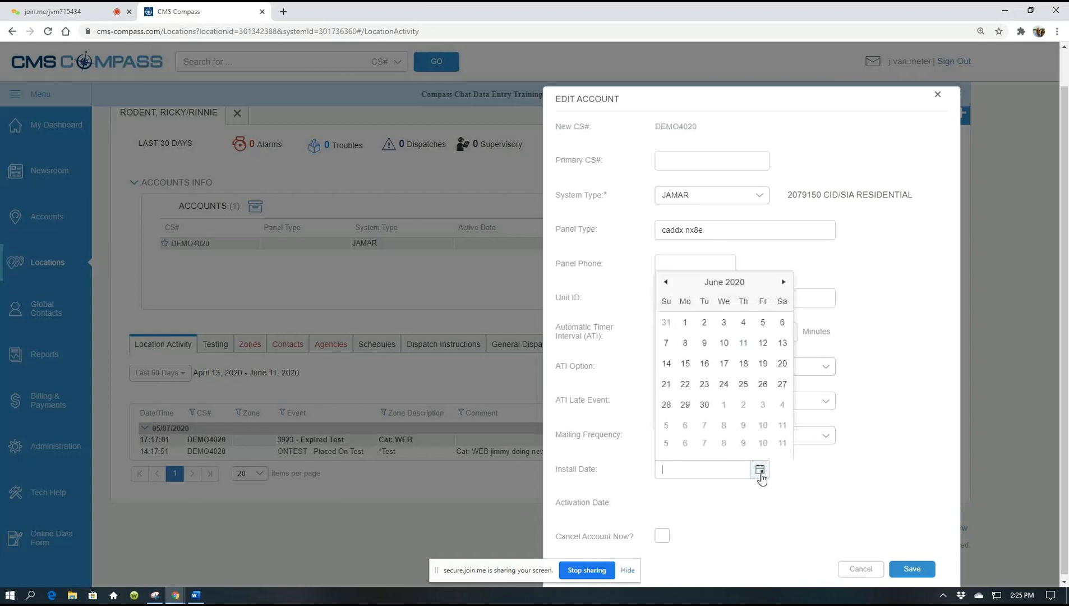
click(728, 343)
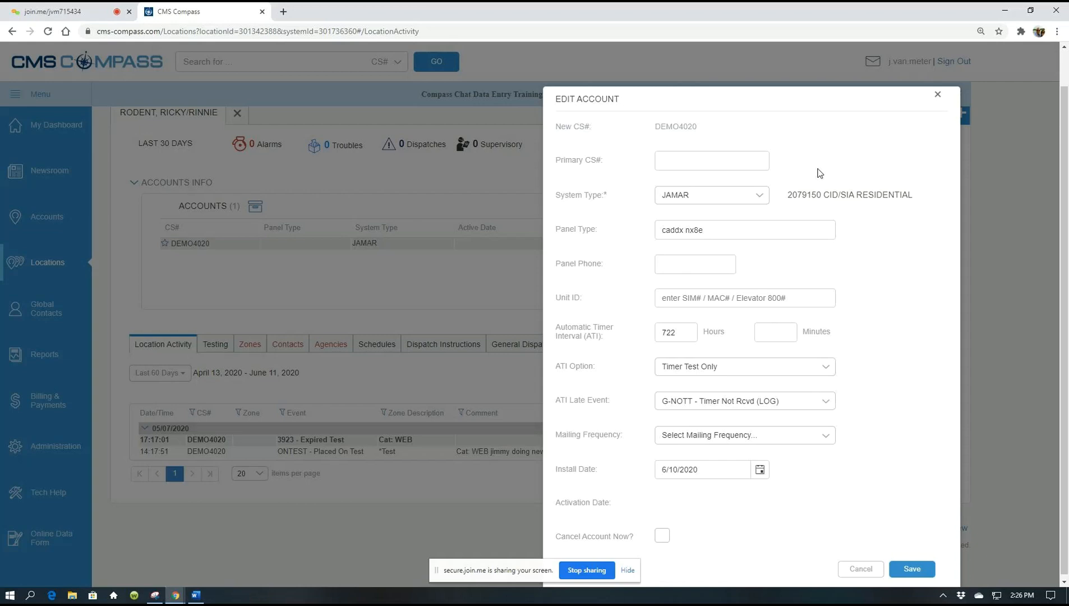
- Save the DEMO4020 account so the location page lists it with the CADDX NX8E panel
click(913, 569)
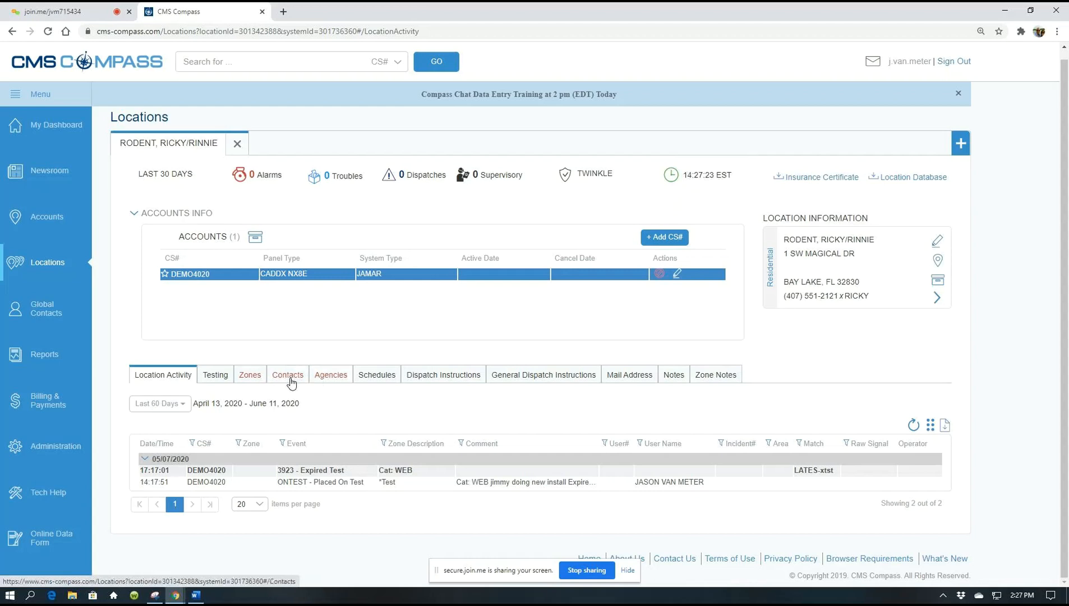
- Show the required Police, Fire and Medical agencies and start adding a police agency
click(331, 375)
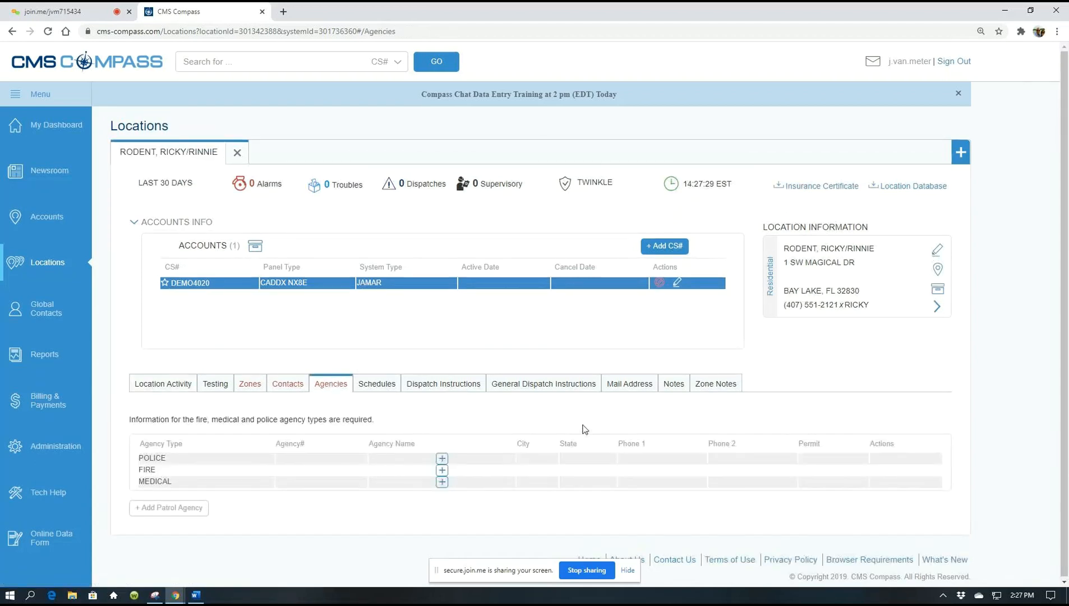
drag(132, 419, 338, 430)
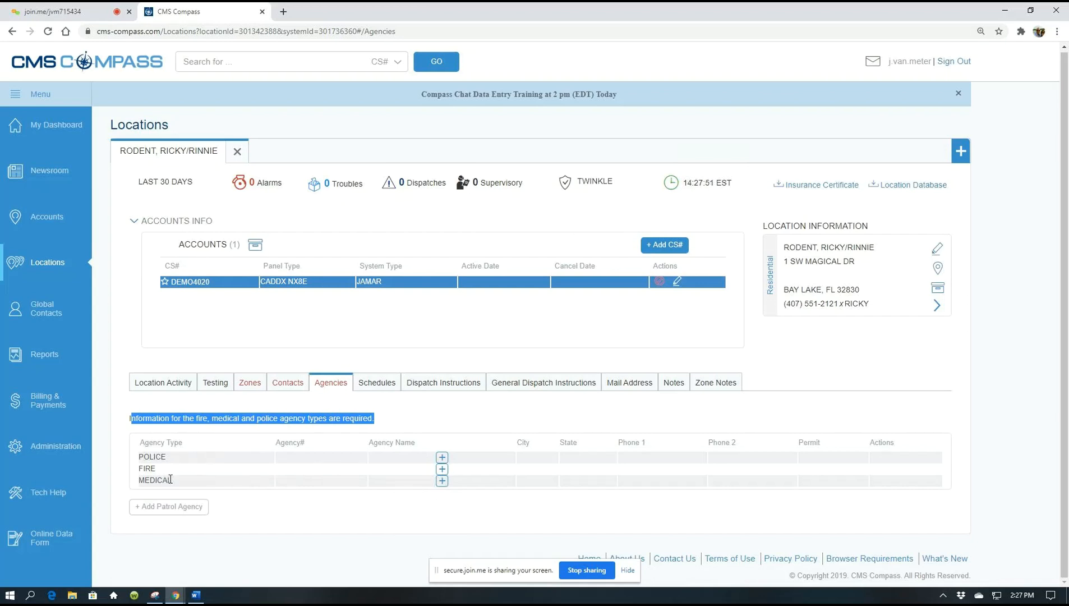
click(442, 458)
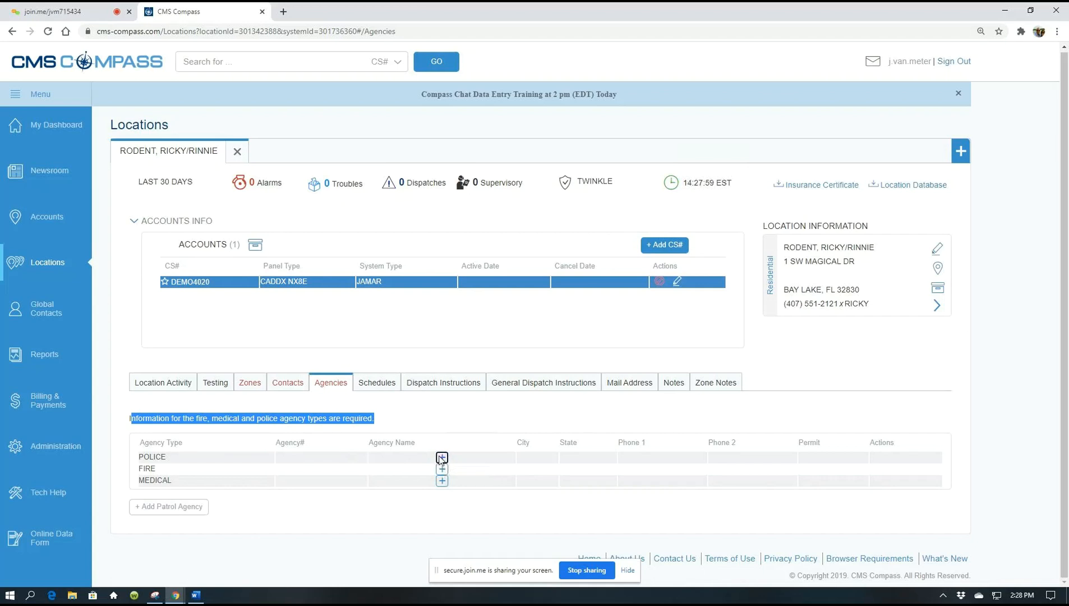
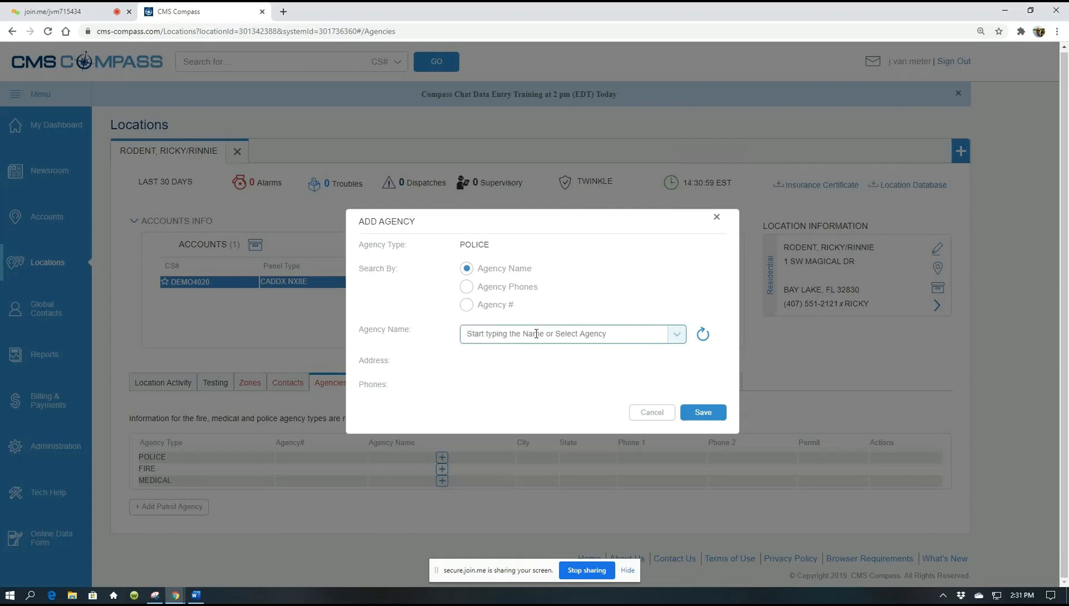
- Replace the 'bay lake' police agency name search with 'orange co'
text(bay lake)
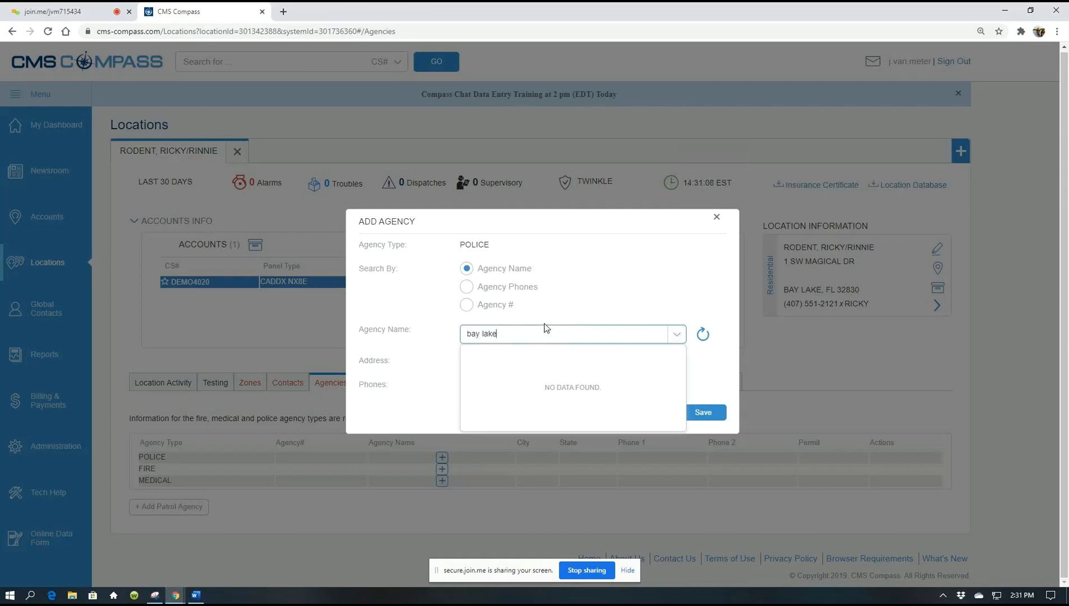
key(BackSpace)
key(BackSpace)
key(BackSpace)
key(BackSpace)
key(BackSpace)
key(BackSpace)
key(BackSpace)
key(BackSpace)
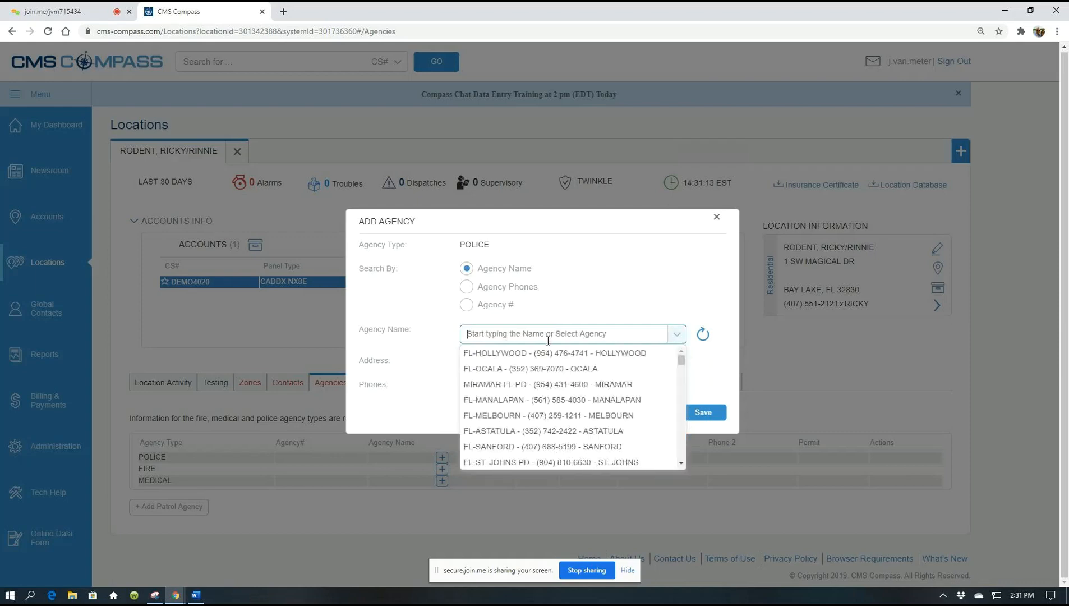
text(orang)
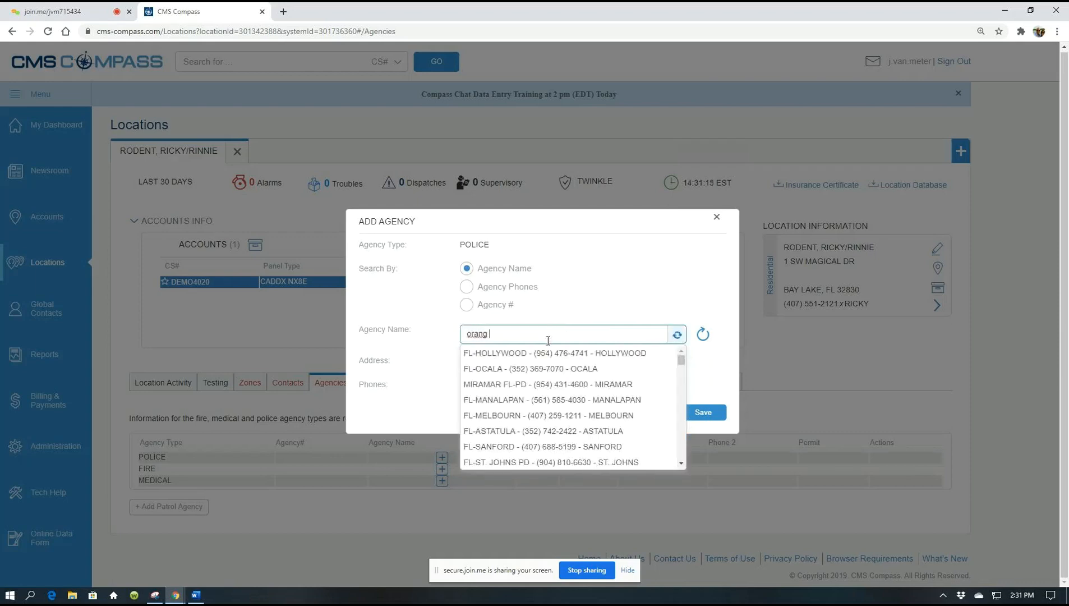
text( ec)
key(BackSpace)
key(BackSpace)
key(BackSpace)
text(e)
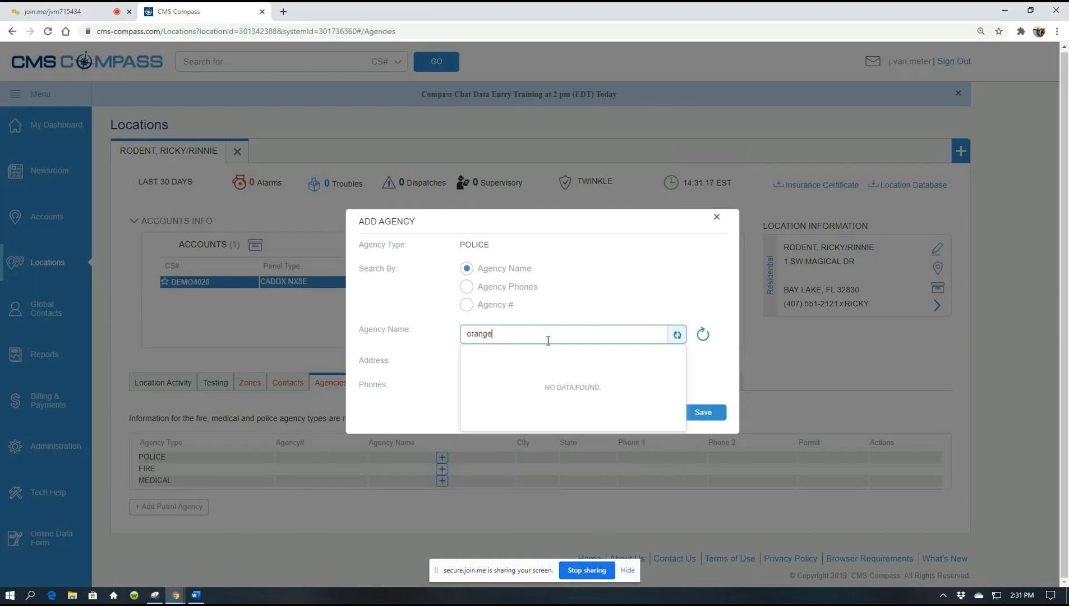
text( co)
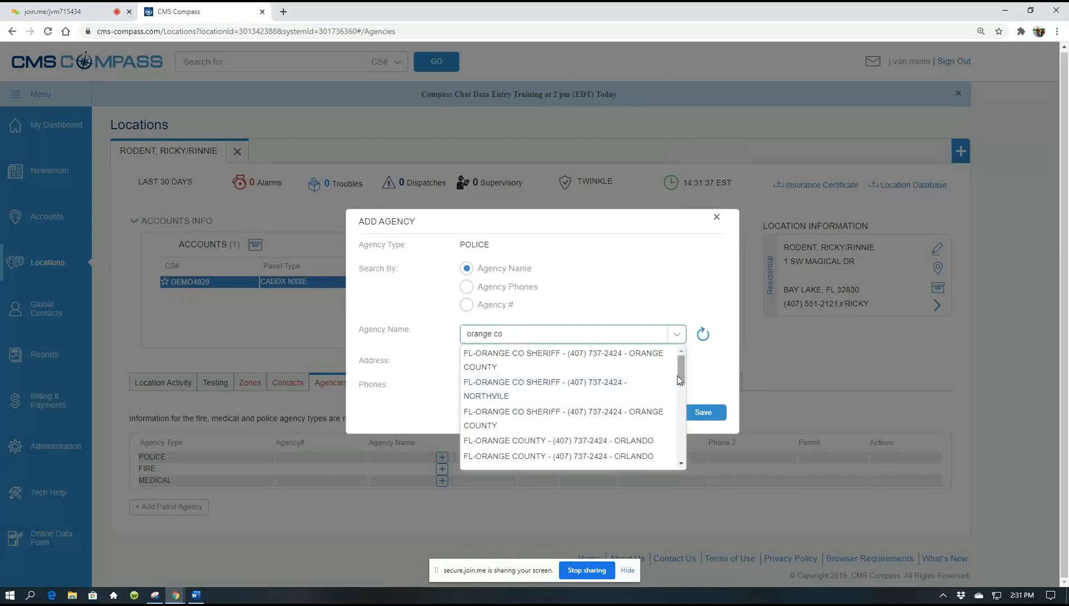
mouse_move(680, 380)
mouse_down()
mouse_move(683, 416)
mouse_move(666, 375)
mouse_up()
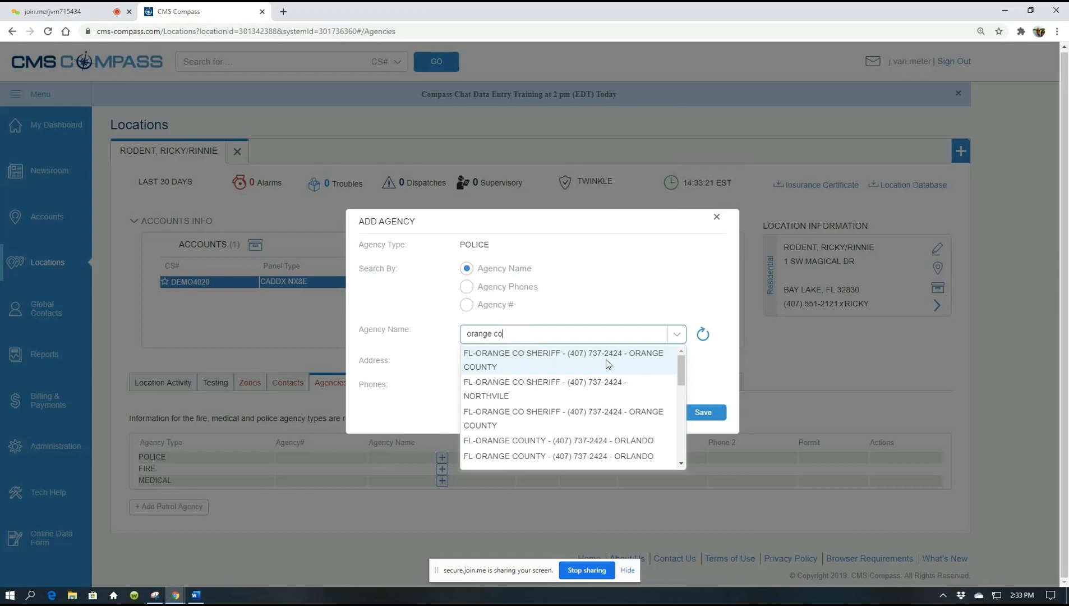
- Pick FL-ORANGE CO SHERIFF - ORANGE COUNTY and save it as the police agency
click(607, 364)
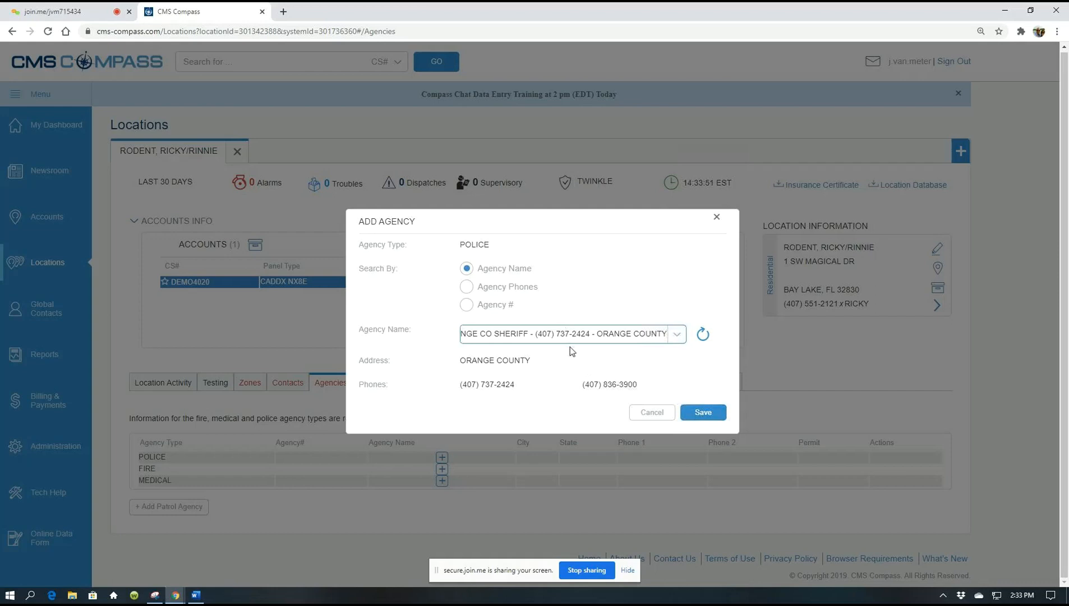
click(699, 414)
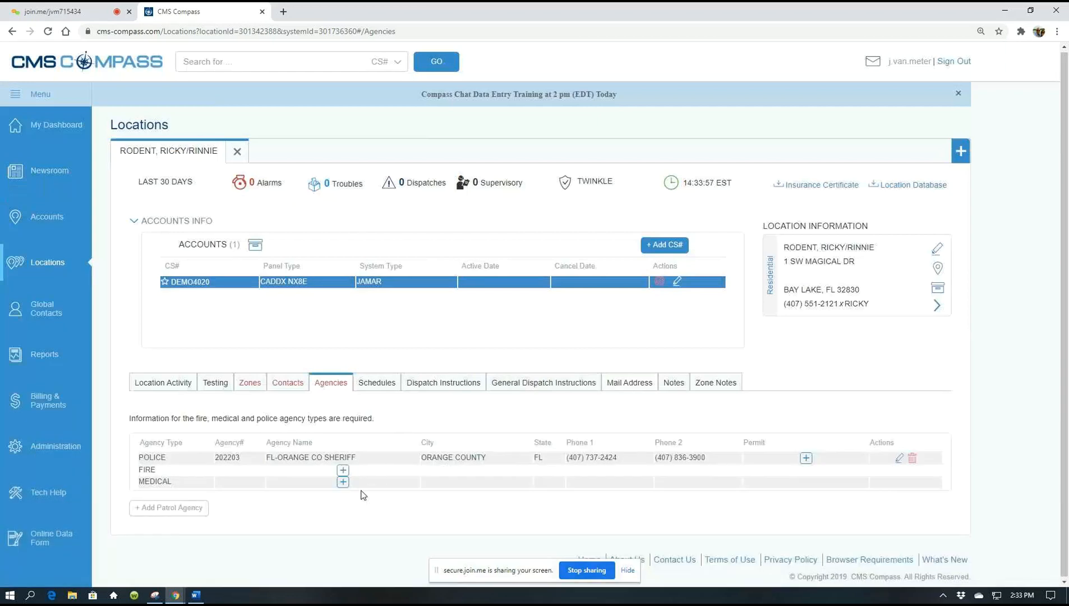
- Save FL-ORANGE COUNTY (Orlando) as the fire agency via an 'orange co' search, then start the medical agency
click(342, 470)
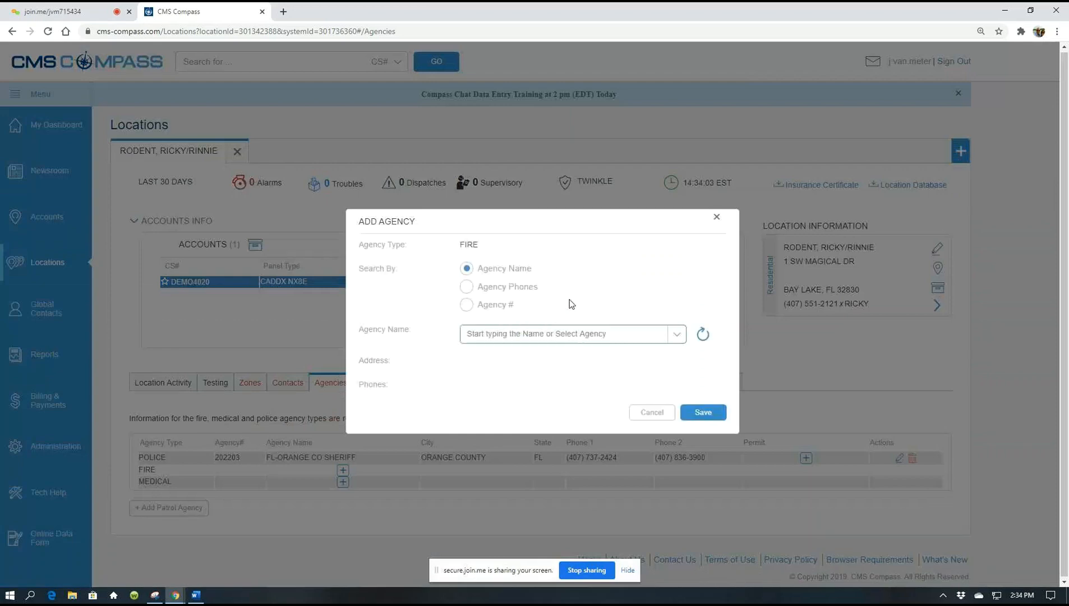
click(501, 335)
text(orange co)
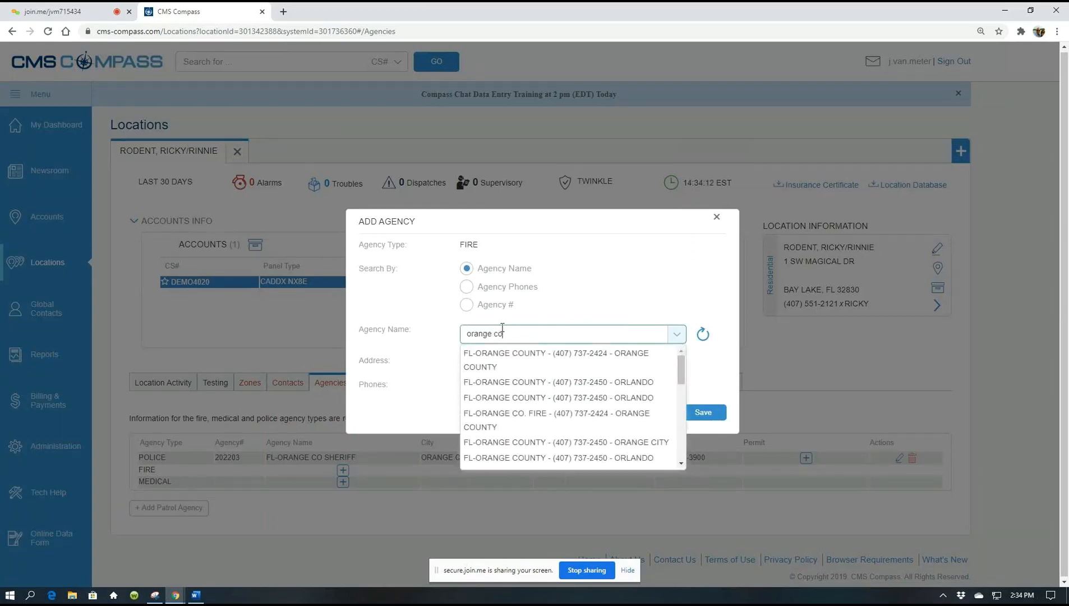
click(581, 388)
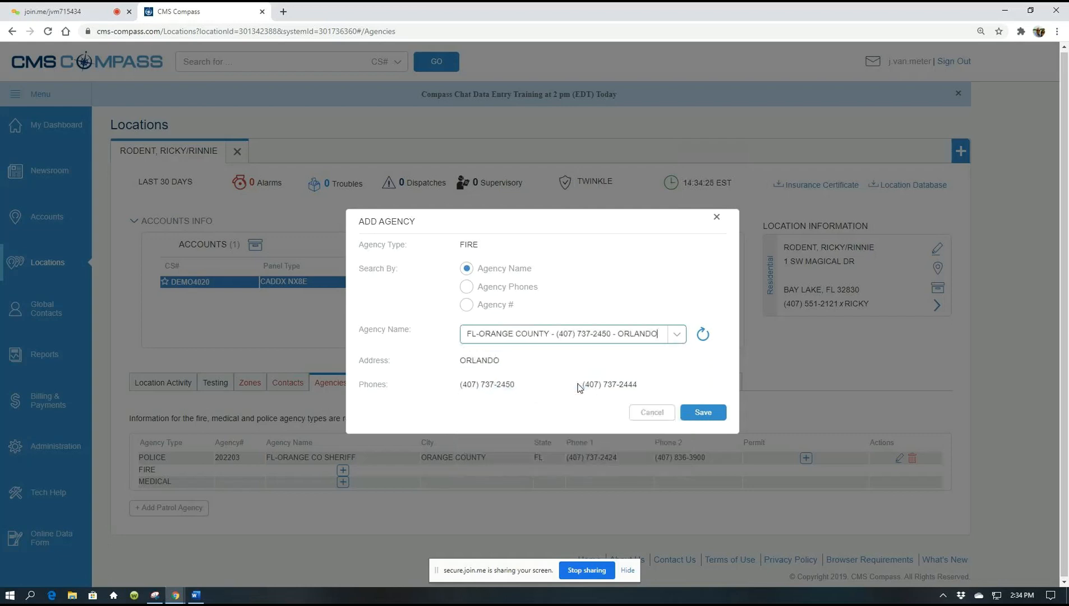
click(698, 415)
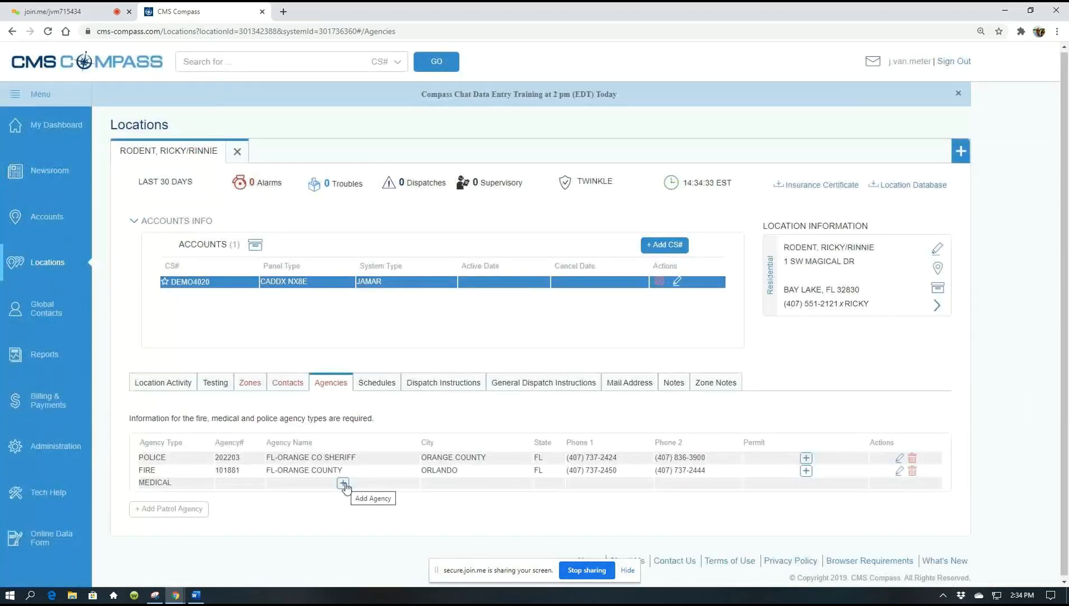
click(343, 484)
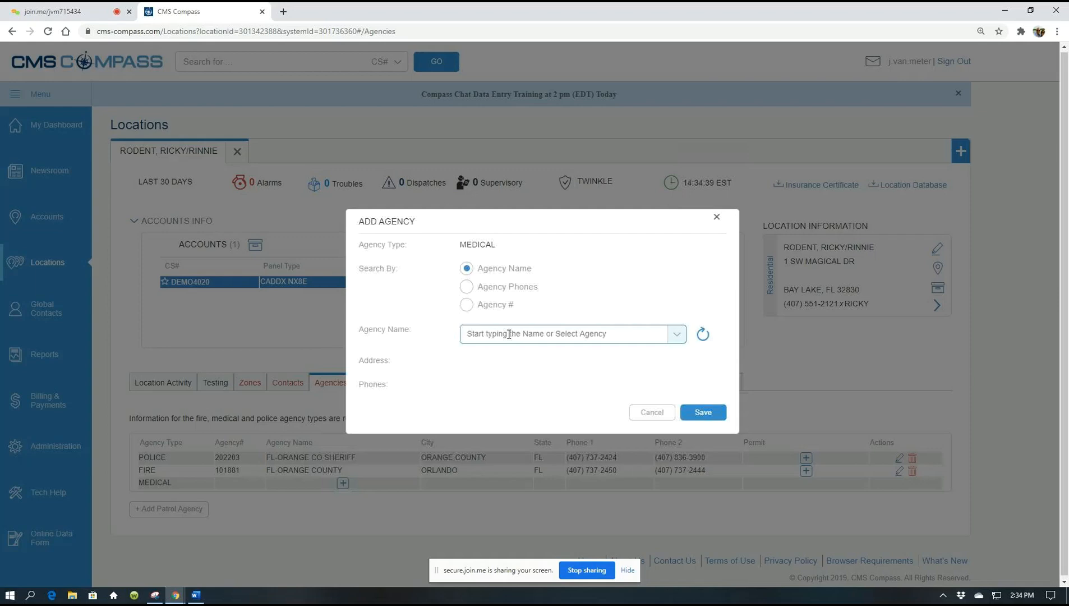
click(466, 288)
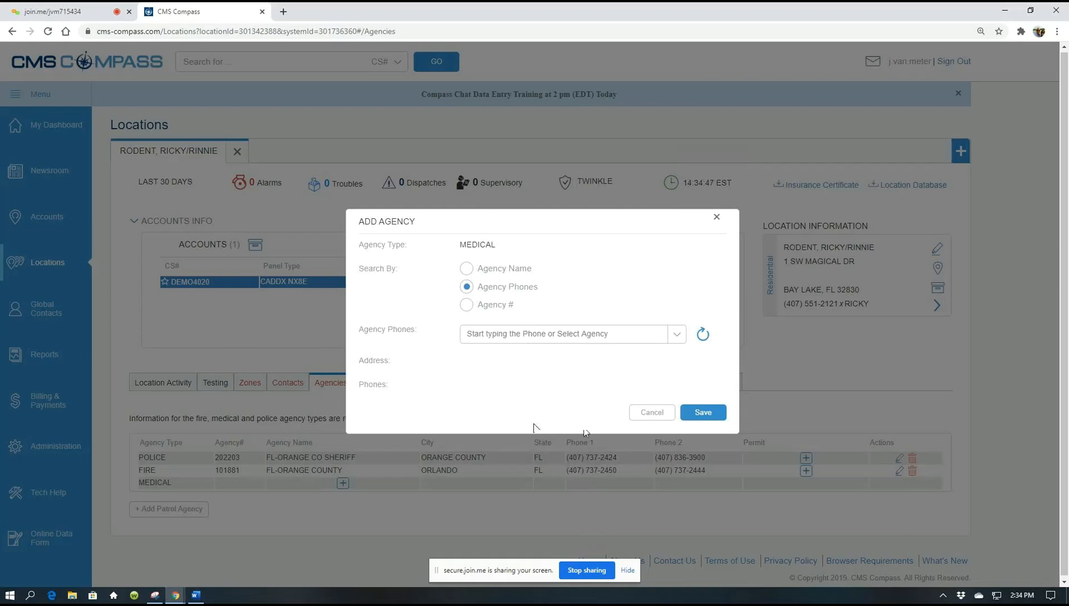
click(478, 332)
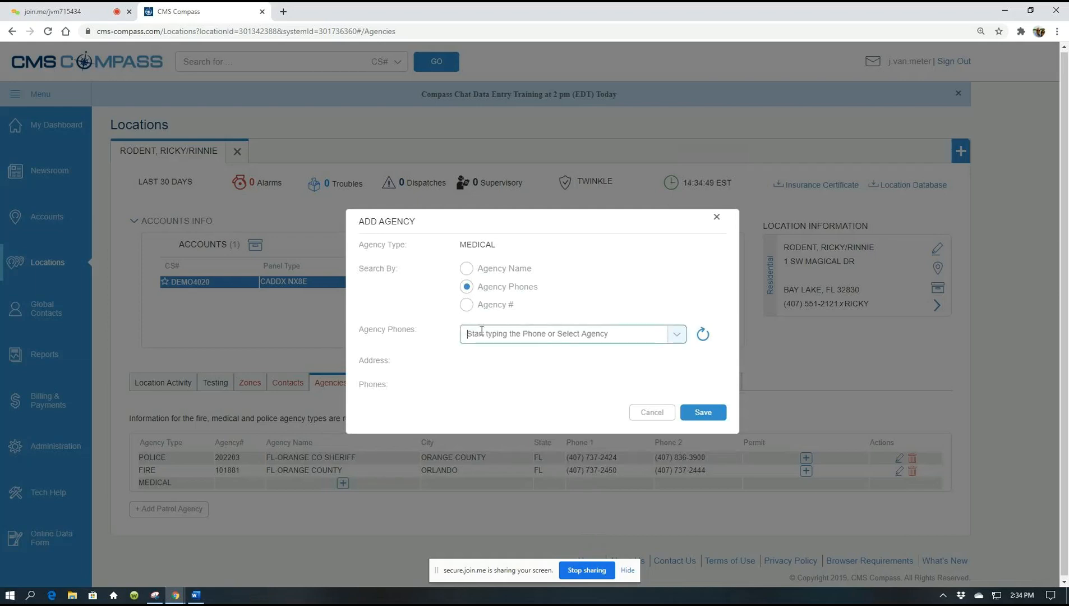
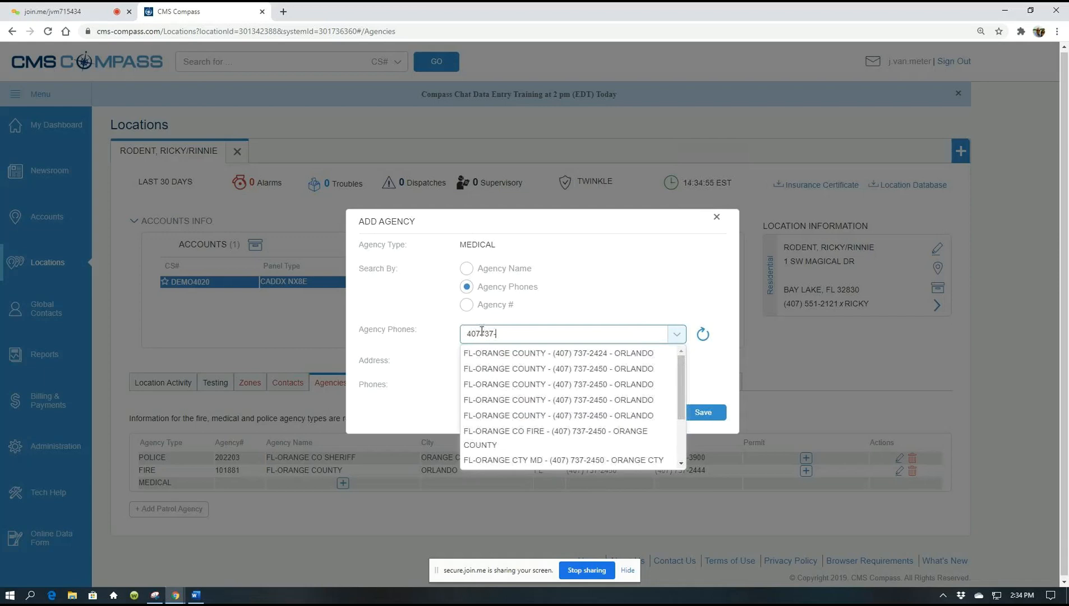
click(482, 333)
key(BackSpace)
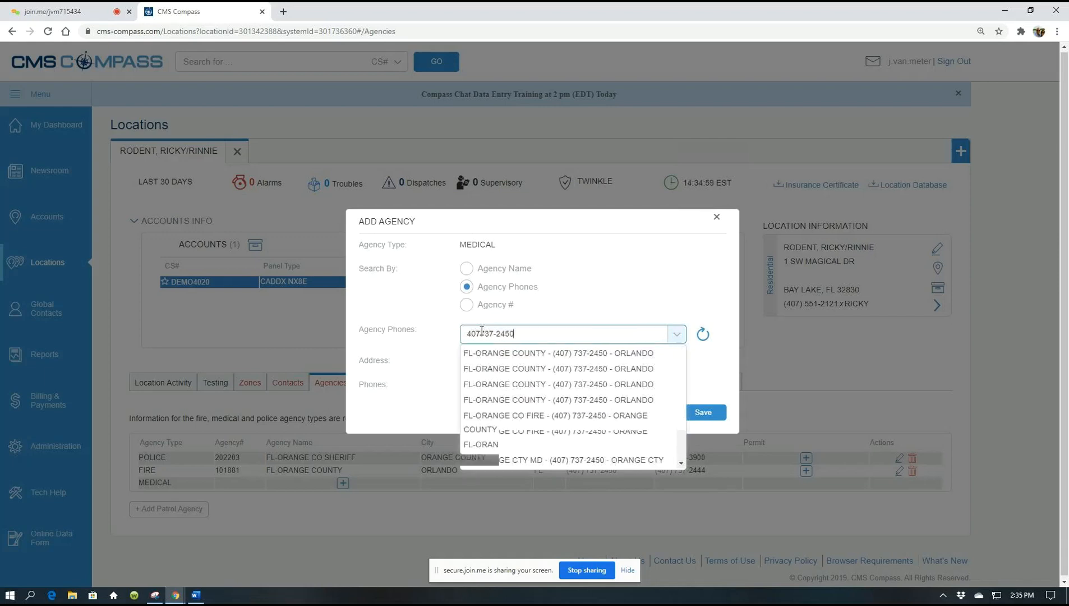
click(586, 354)
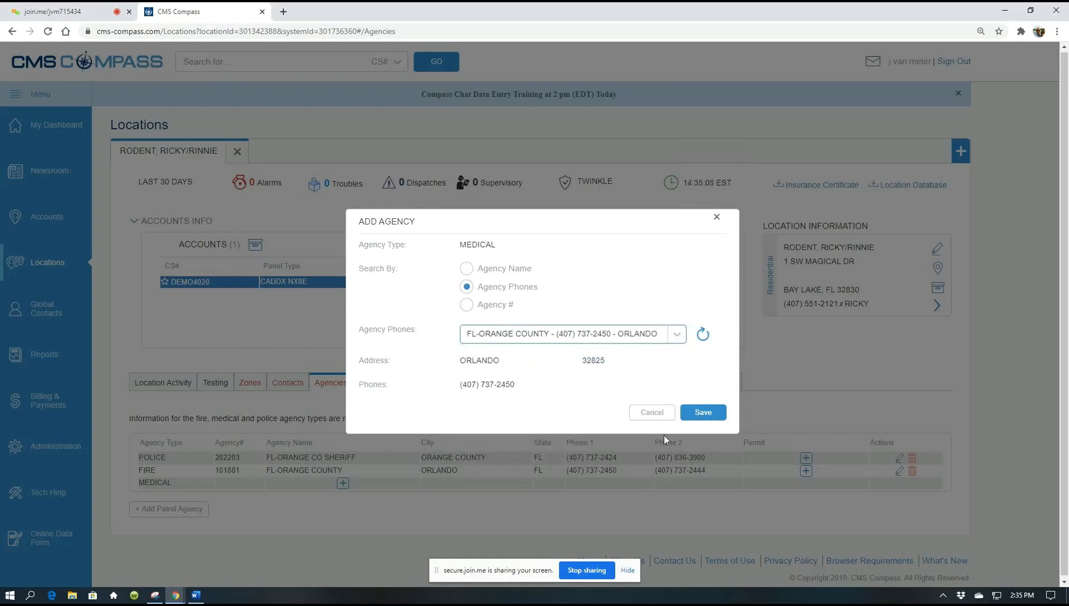
click(701, 413)
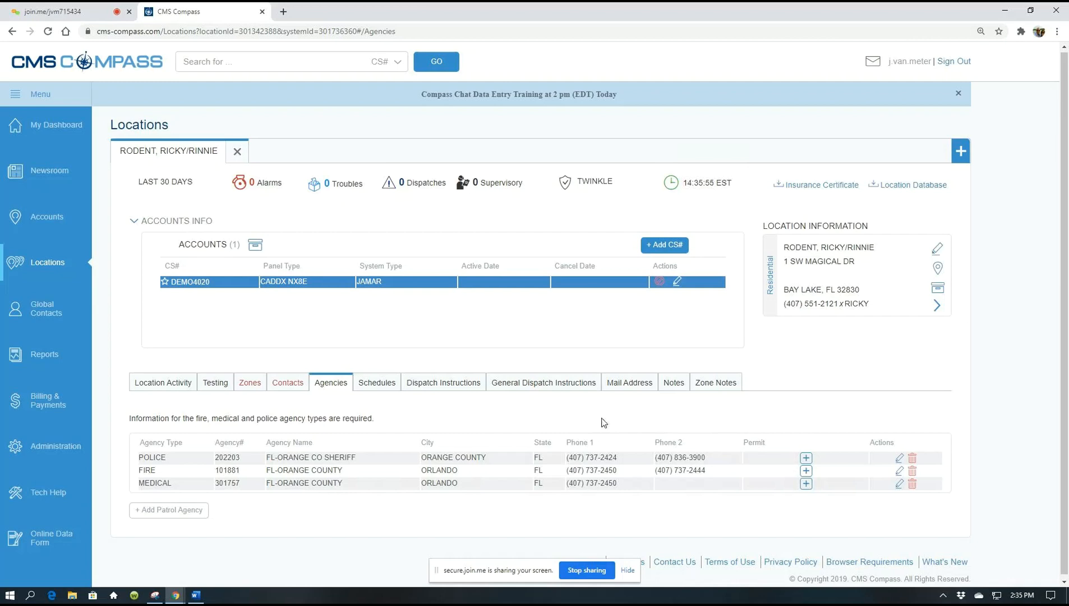
- Add permit 12345-ad with description PD to the Police agency and save it
click(806, 458)
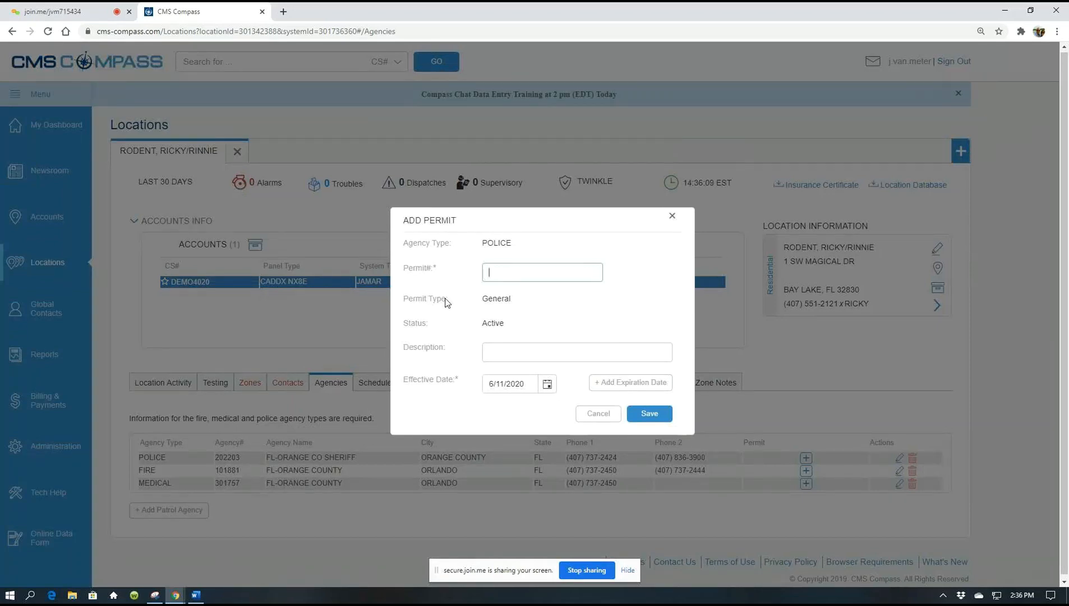
text(12345-ad)
click(493, 352)
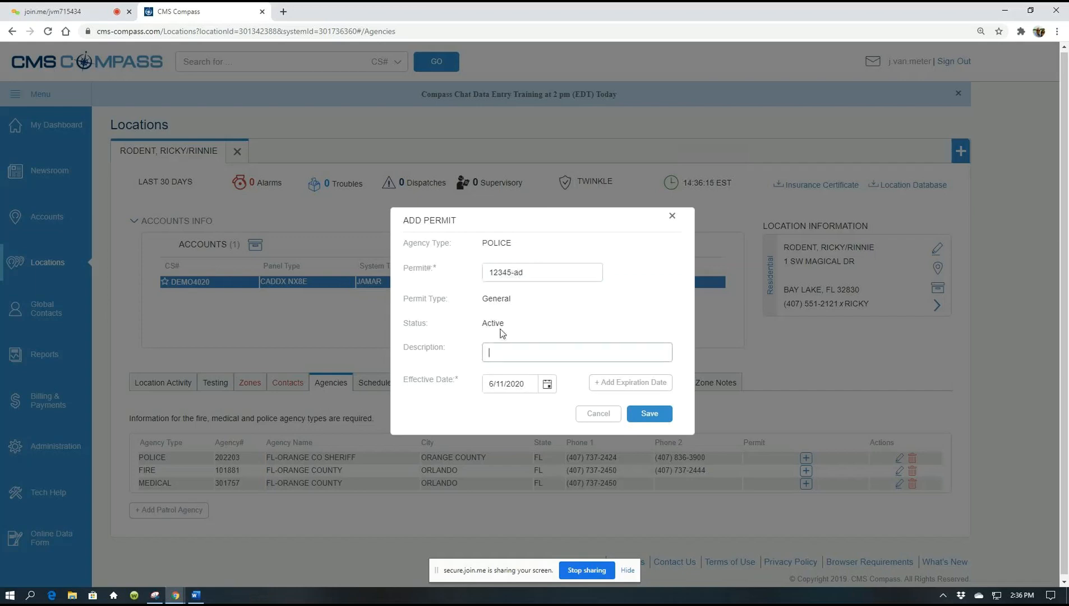
text(PD)
click(649, 413)
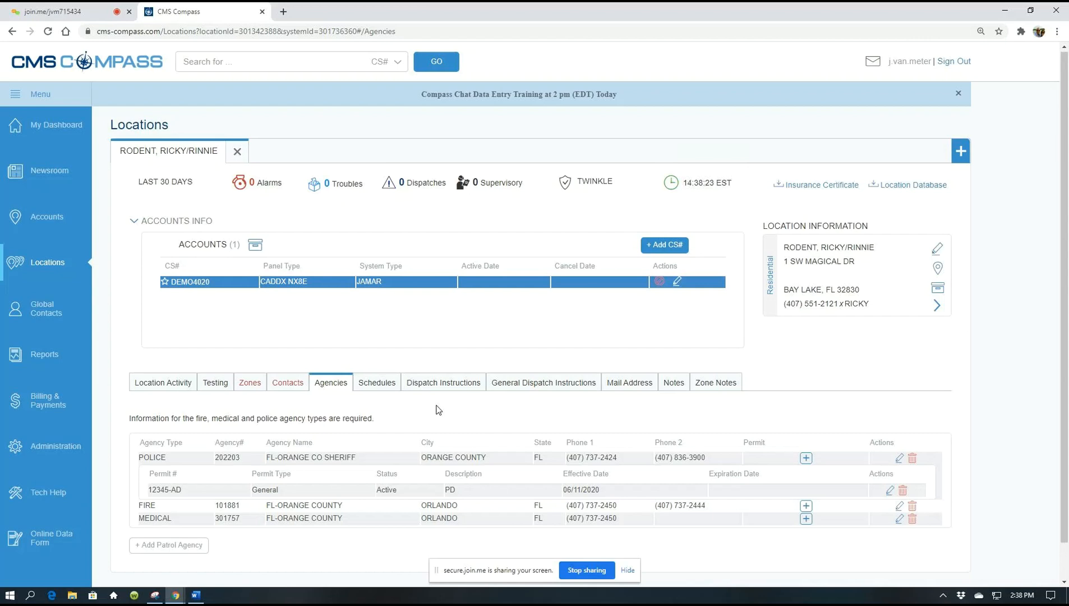
- Go to the Newsroom page from the left sidebar
click(55, 176)
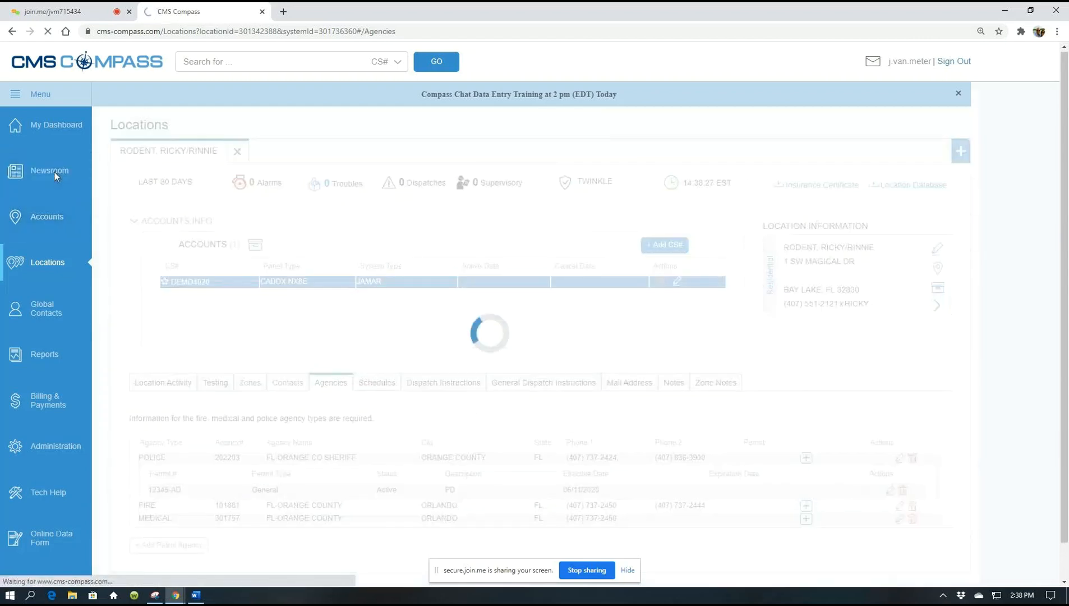